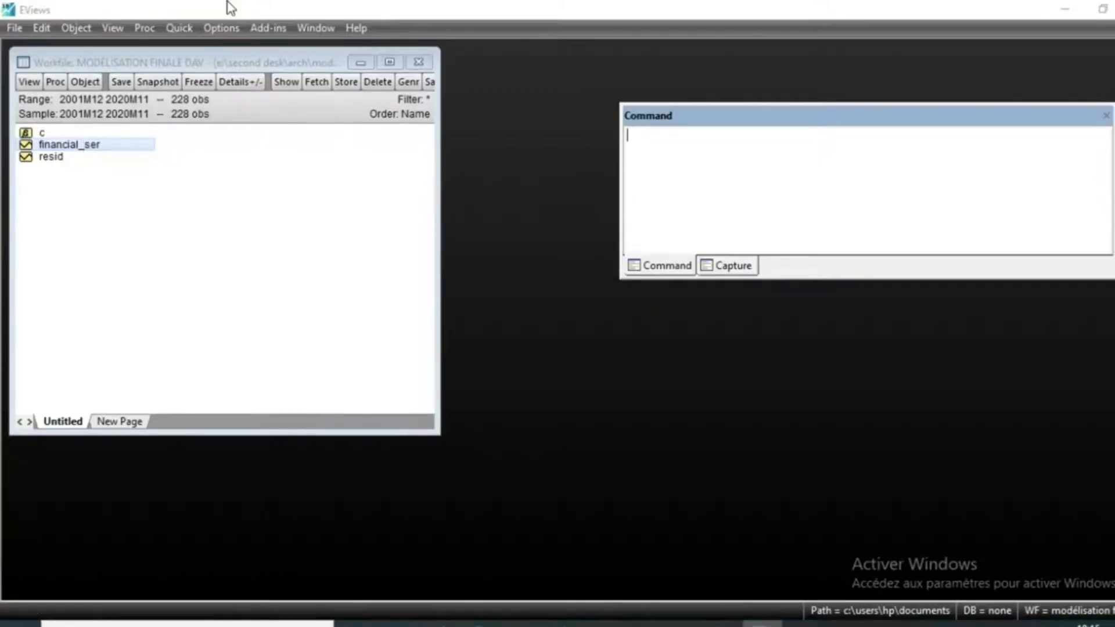
# - Open the financial_ser series and plot it as a line graph over the full sample
pyautogui.doubleClick(65, 145)
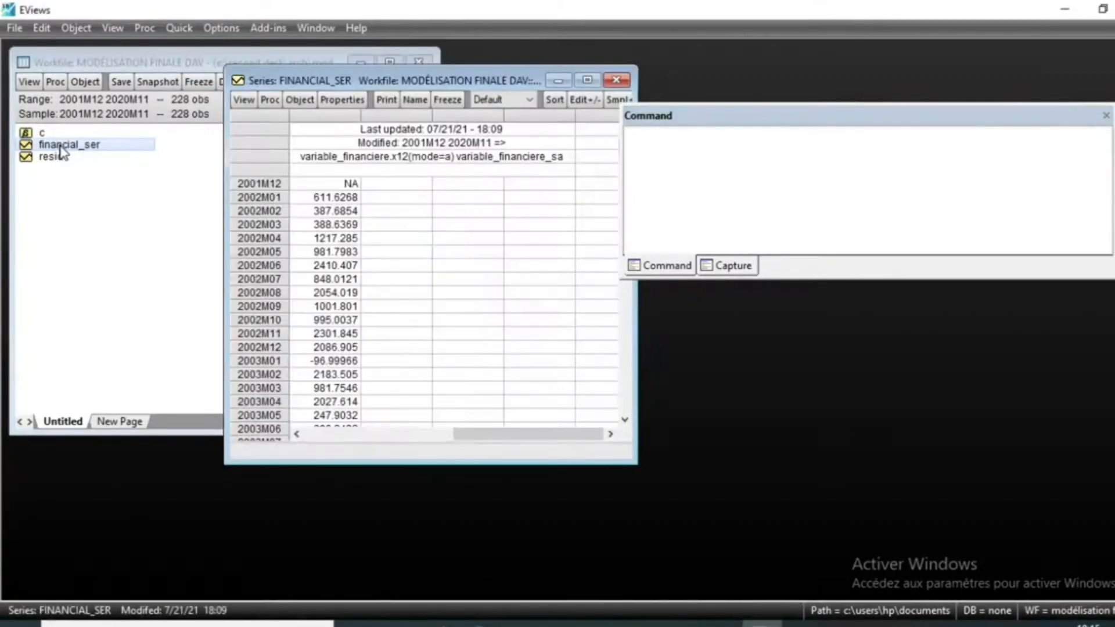
pyautogui.click(244, 99)
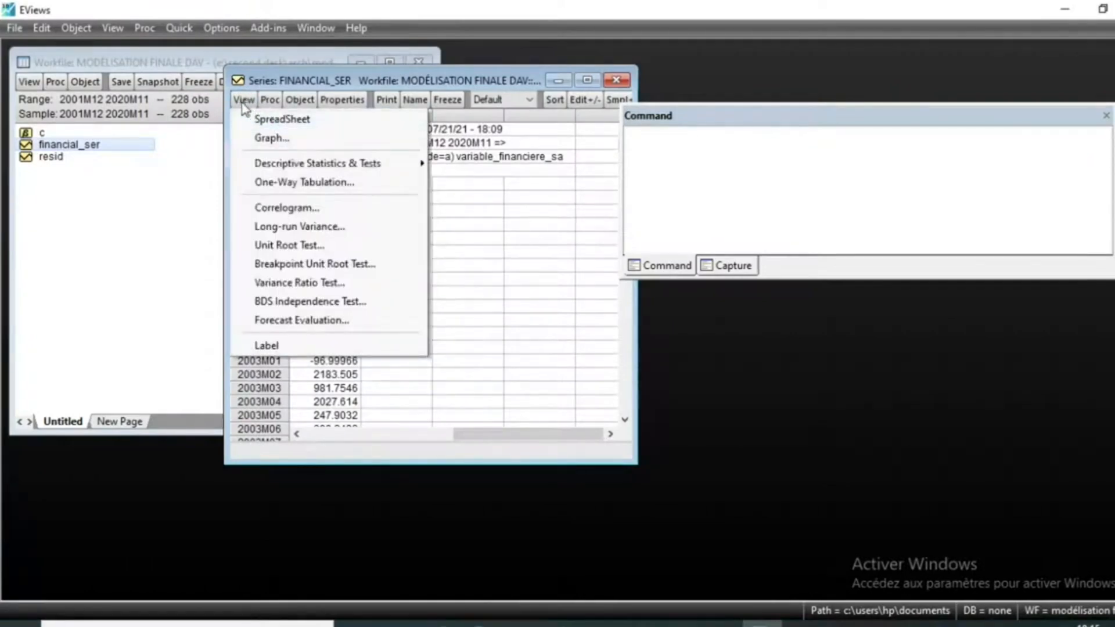
pyautogui.click(273, 138)
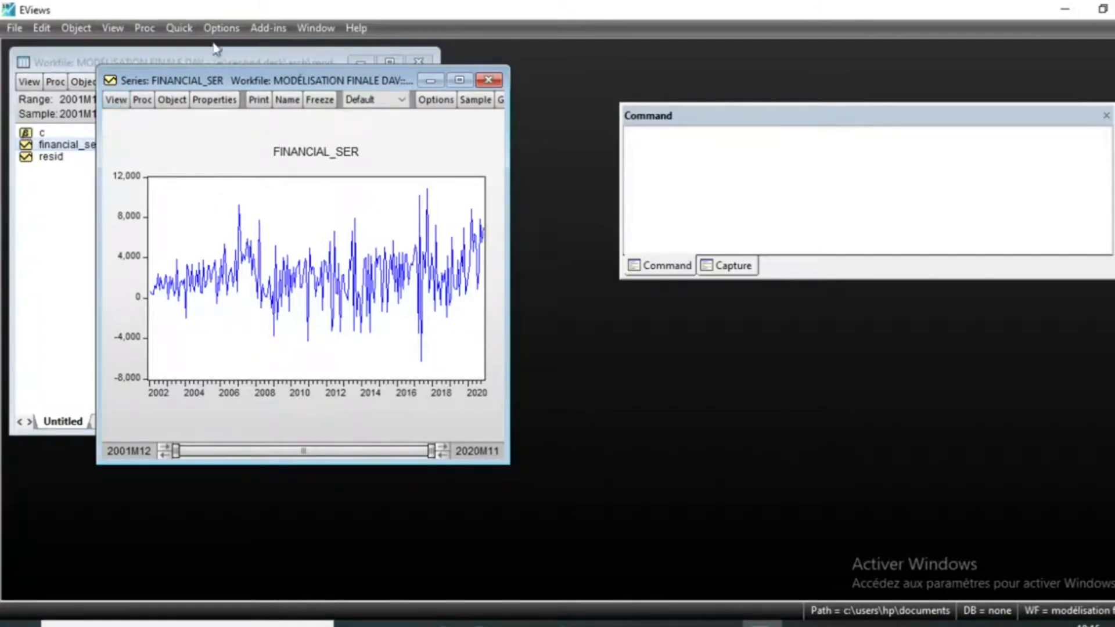
# - Run an Augmented Dickey-Fuller unit root test on financial_ser in level with intercept, using Schwarz lag selection with a maximum of 14, and check the probability
pyautogui.click(117, 101)
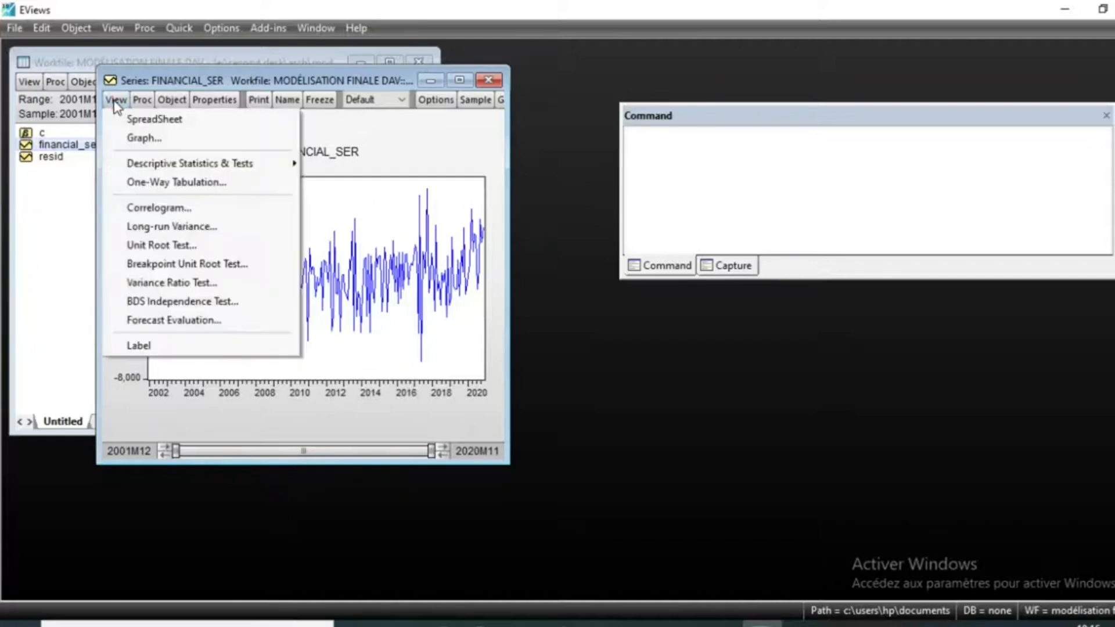
pyautogui.click(180, 249)
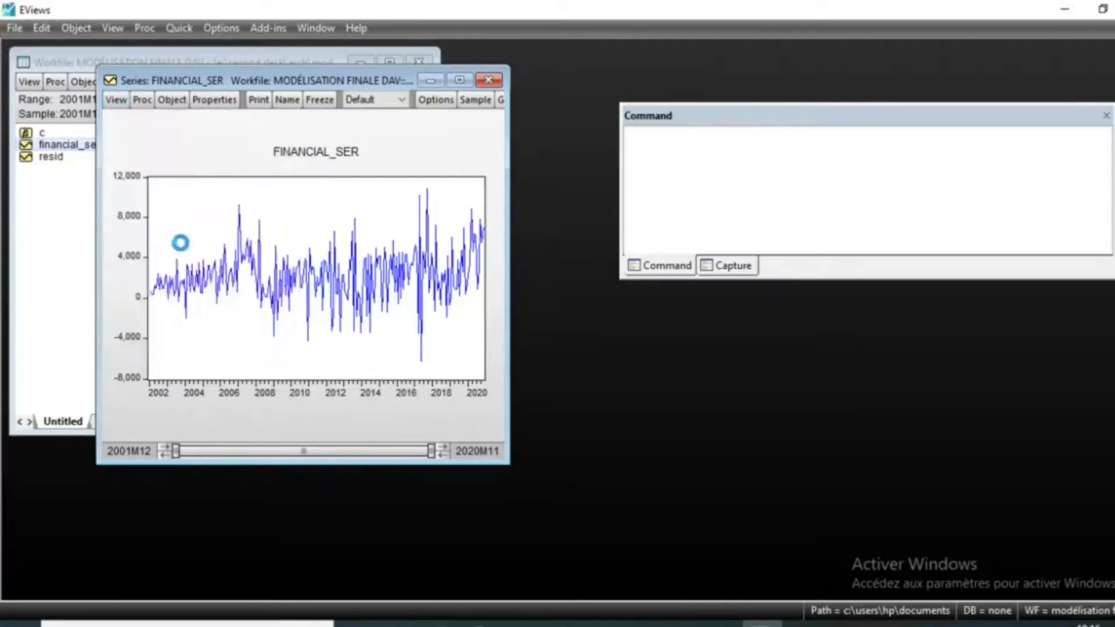
pyautogui.click(276, 183)
pyautogui.click(210, 197)
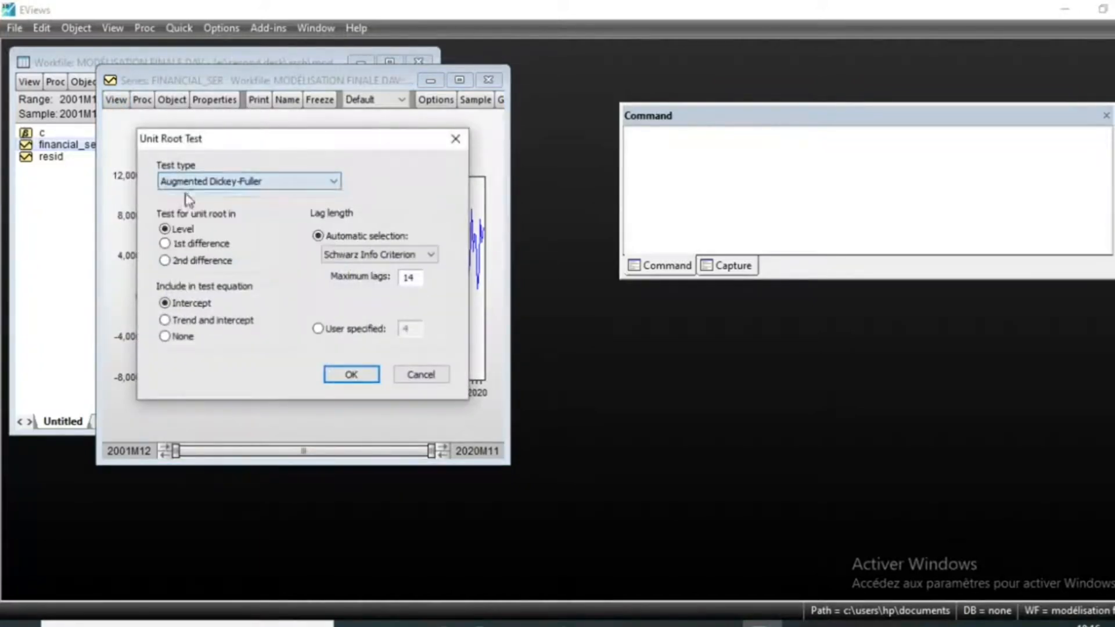
pyautogui.click(348, 375)
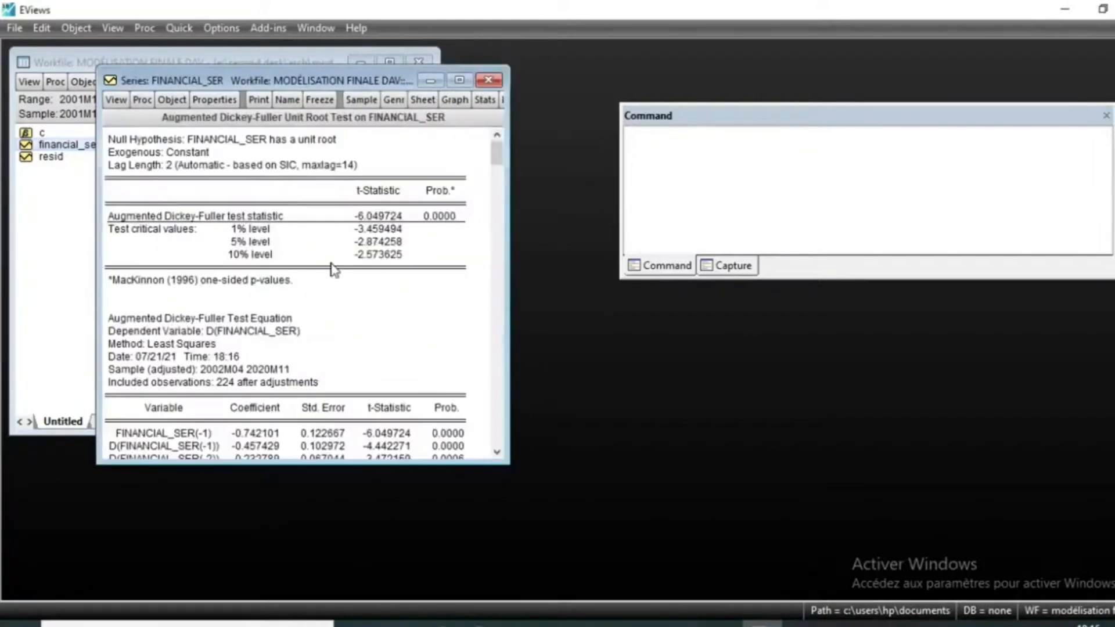
pyautogui.click(454, 219)
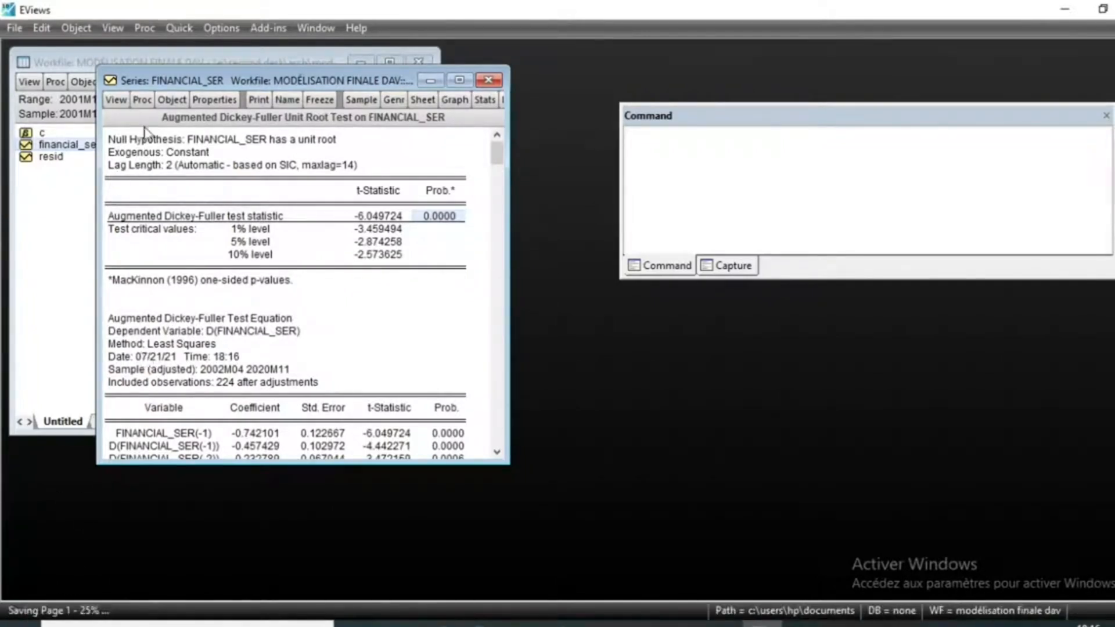
# - Display the correlogram of financial_ser in level with 36 lags
pyautogui.click(117, 99)
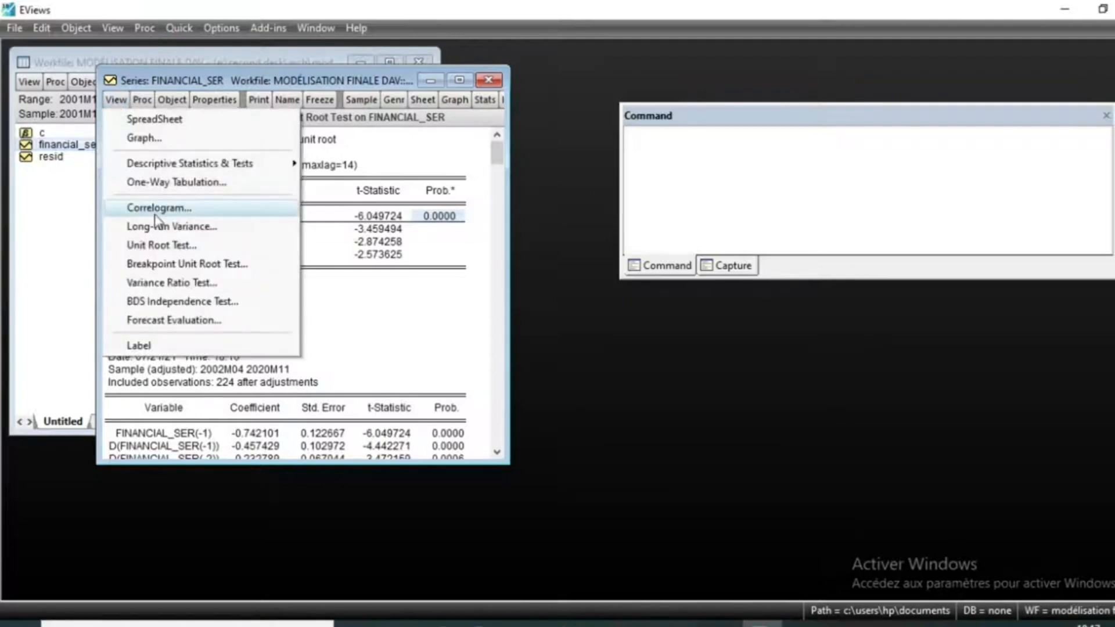
pyautogui.click(176, 207)
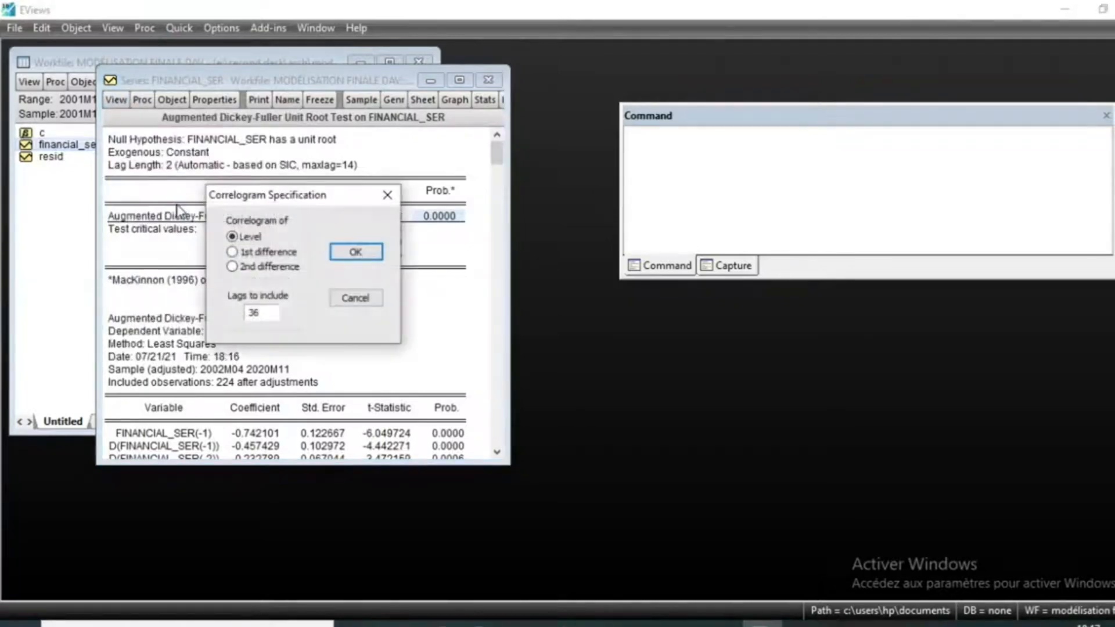
pyautogui.click(360, 251)
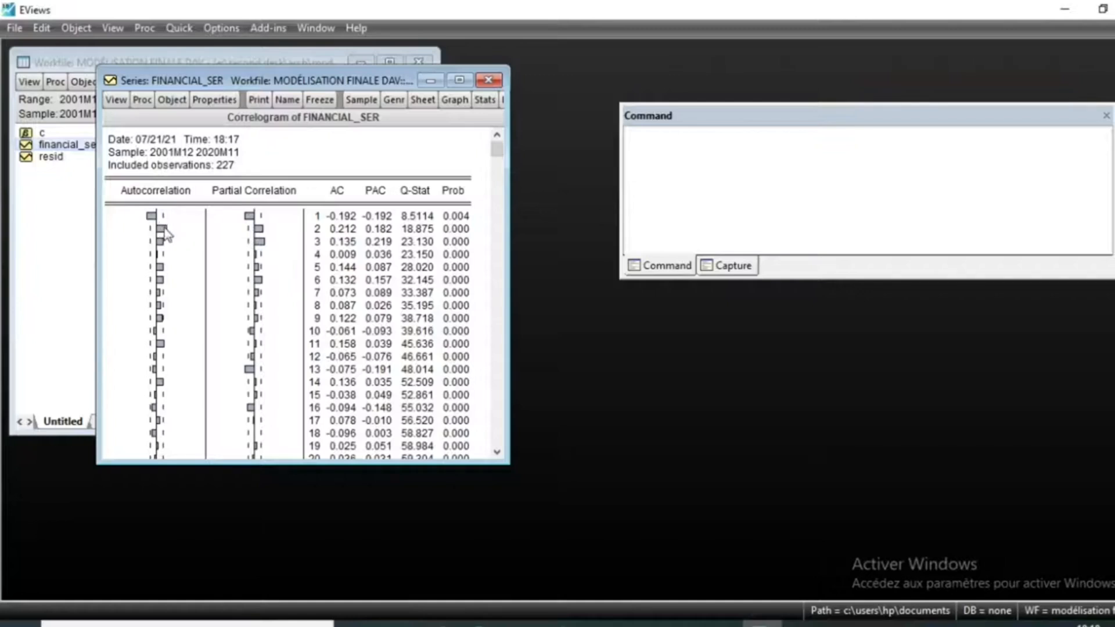
# - Estimate a least squares ARMA equation specified as financial_ser c AR(1) AR(2) AR(3) MA(1) MA(2) over 2001M12 2020M11
pyautogui.click(176, 30)
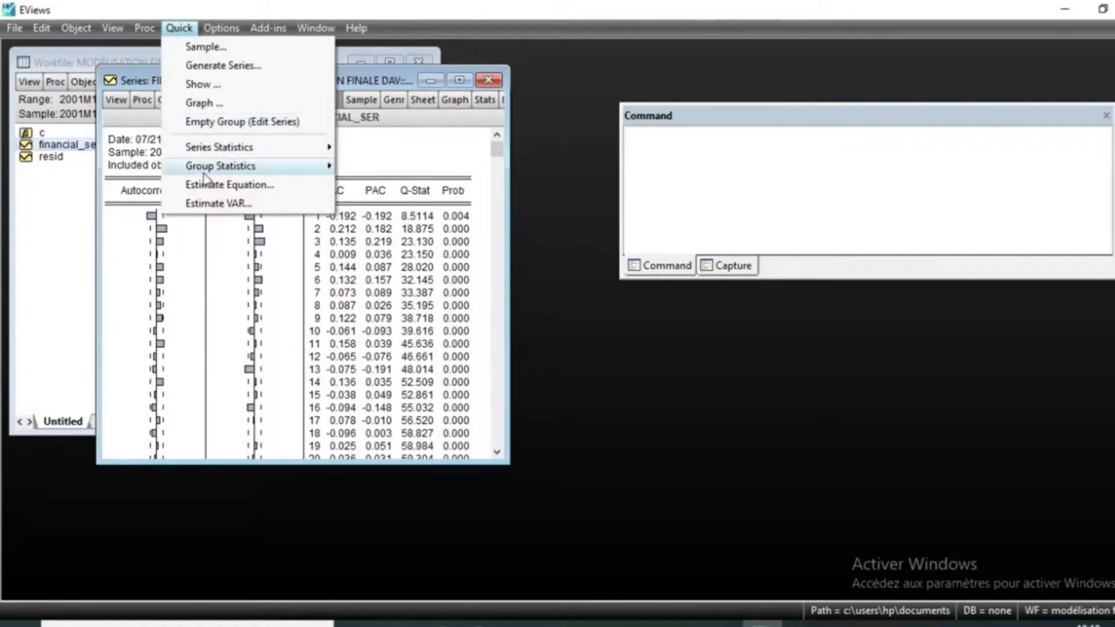
pyautogui.click(229, 185)
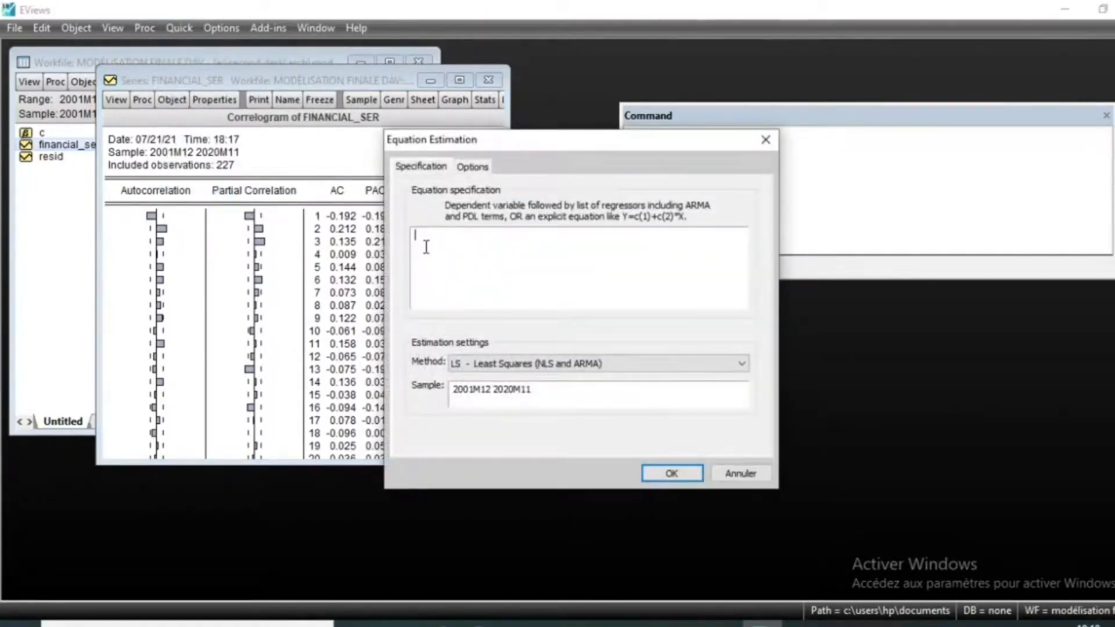
pyautogui.write('fin')
pyautogui.press('Return')
pyautogui.write('cial_ser c AR(1) AR(2) A')
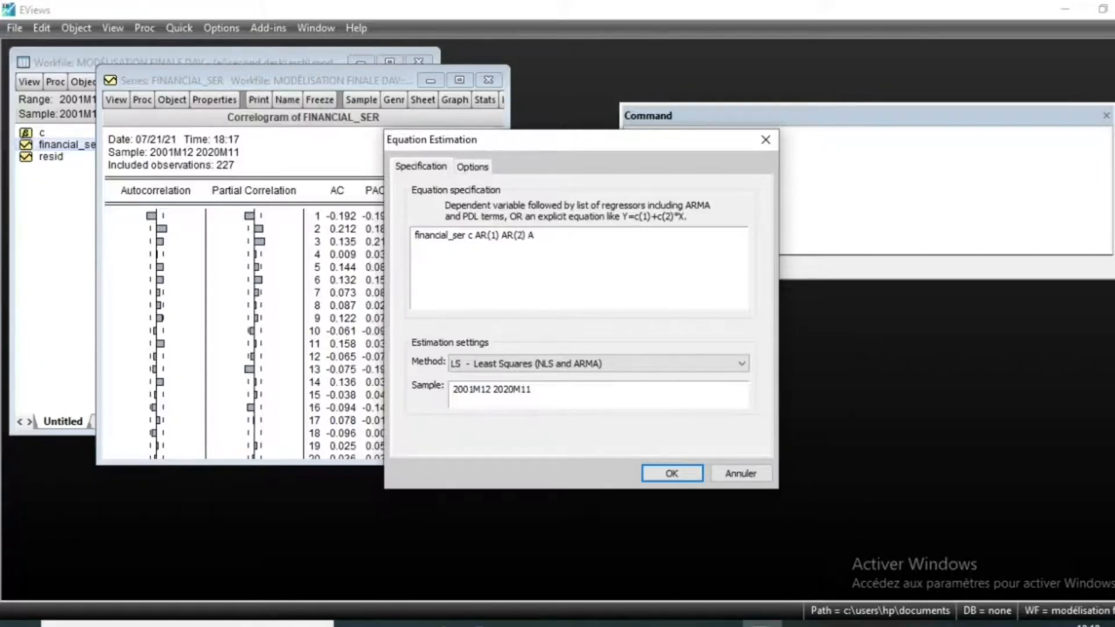
pyautogui.write('R(3) MA5')
pyautogui.press('BackSpace')
pyautogui.write('(1)')
pyautogui.write(' MA5')
pyautogui.press('Return')
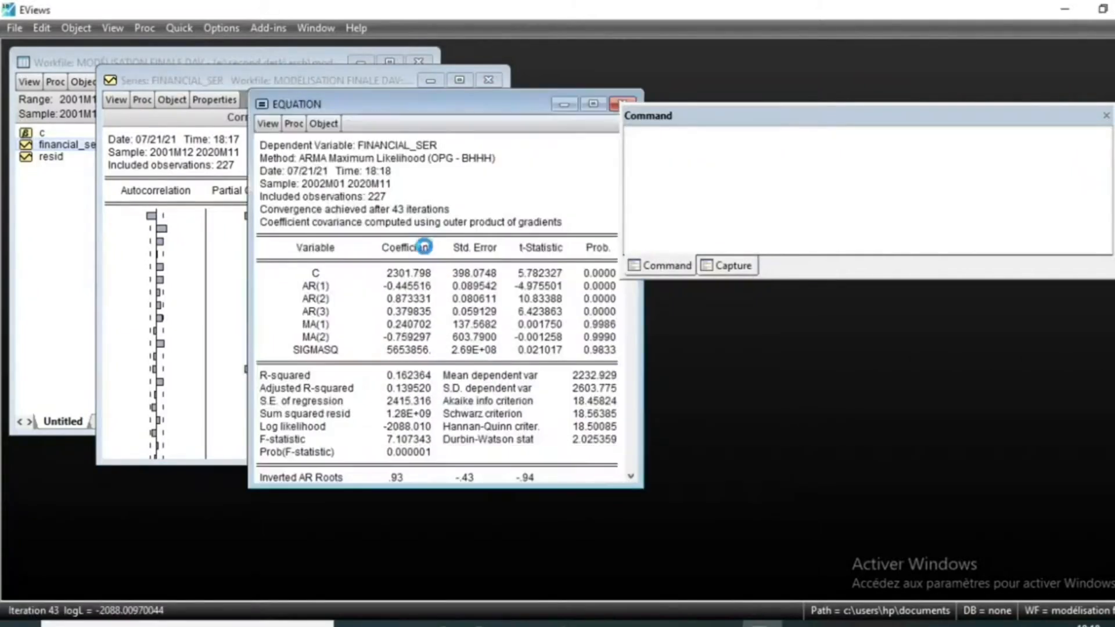
pyautogui.moveTo(464, 111); pyautogui.dragTo(329, 140)
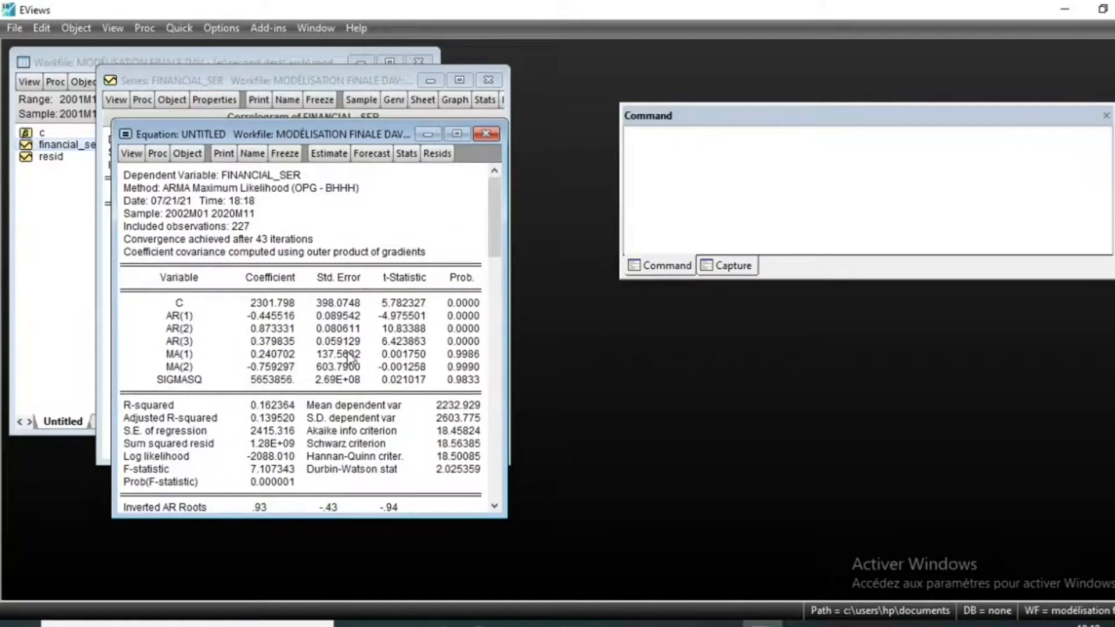
# - Check the MA terms' probabilities and inverted roots, and re-estimate the equation without MA(1) and MA(2), as financial_ser c ar(1) ar(2) ar(3)
pyautogui.moveTo(455, 355); pyautogui.dragTo(457, 375)
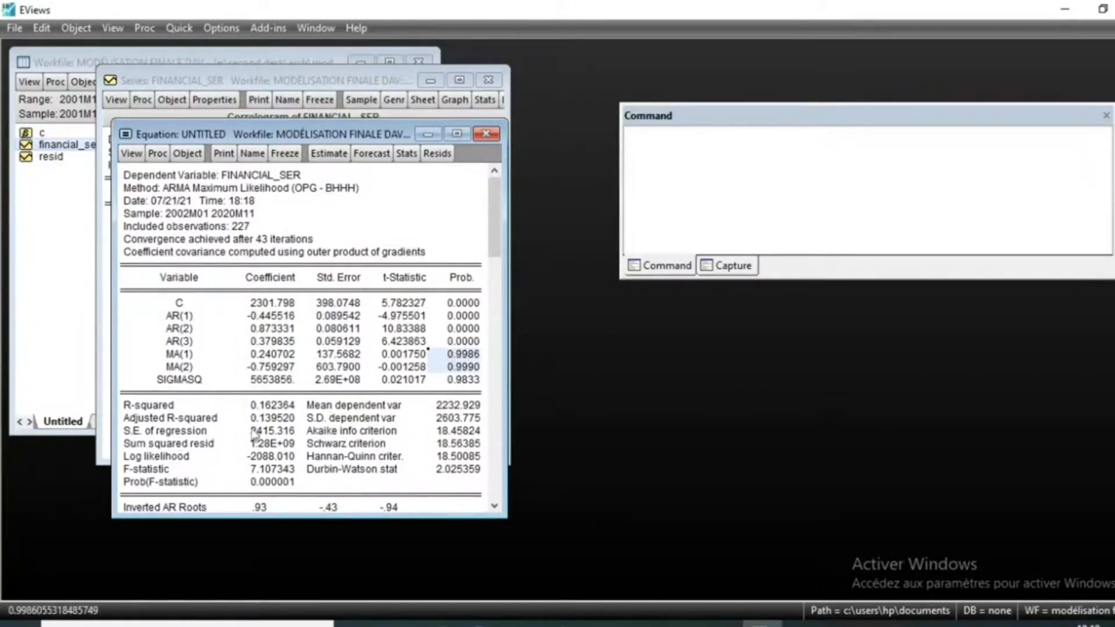
pyautogui.scroll(-1, 354, 456)
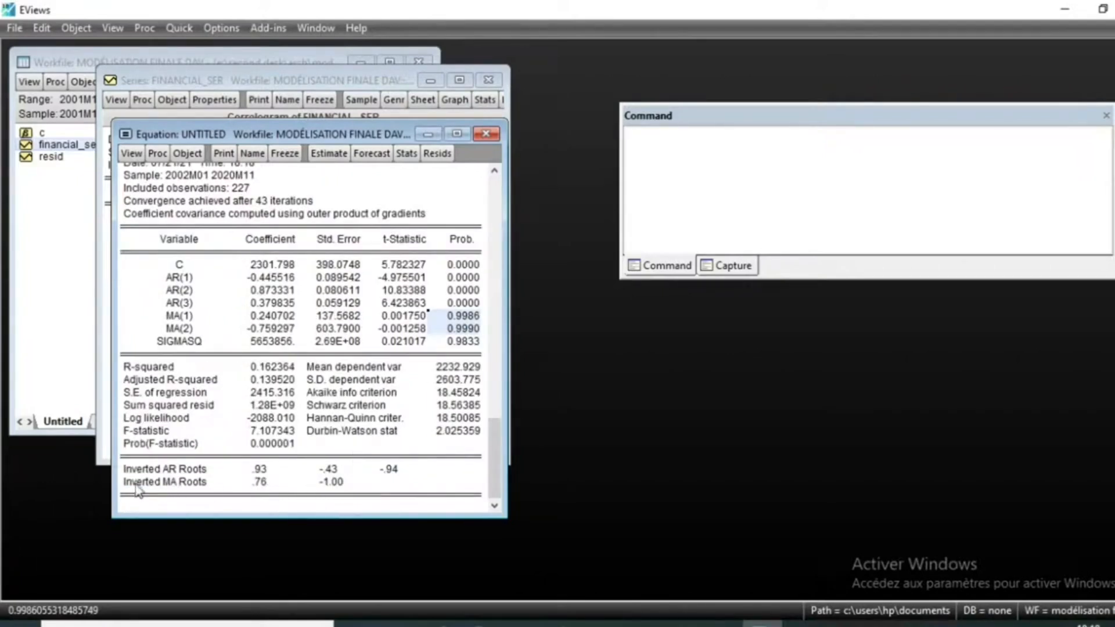
pyautogui.click(320, 483)
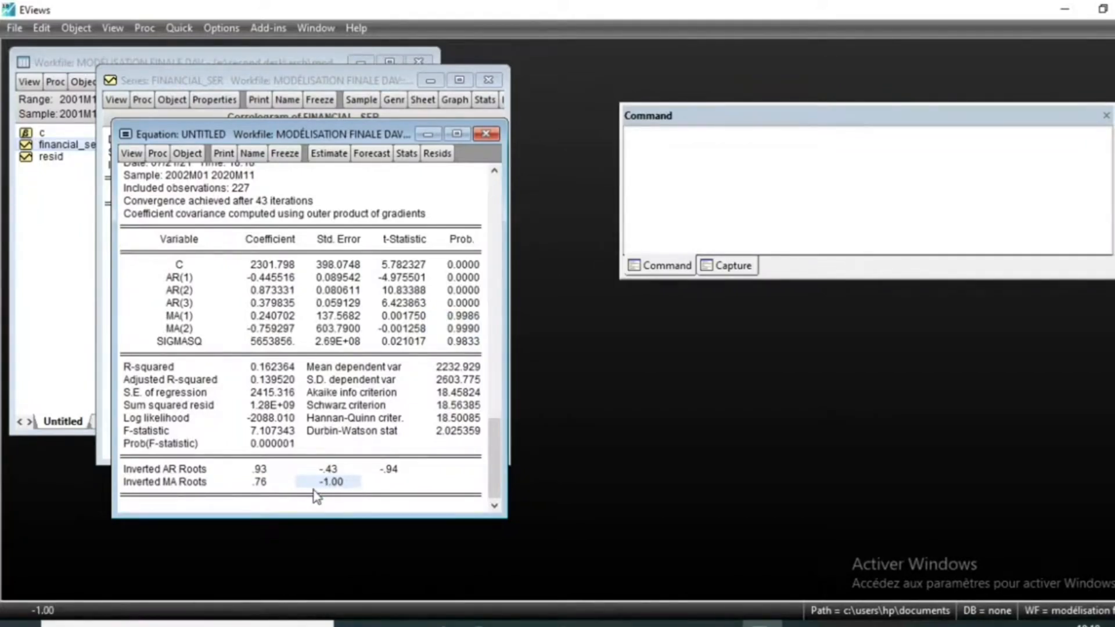
pyautogui.scroll(1, 256, 414)
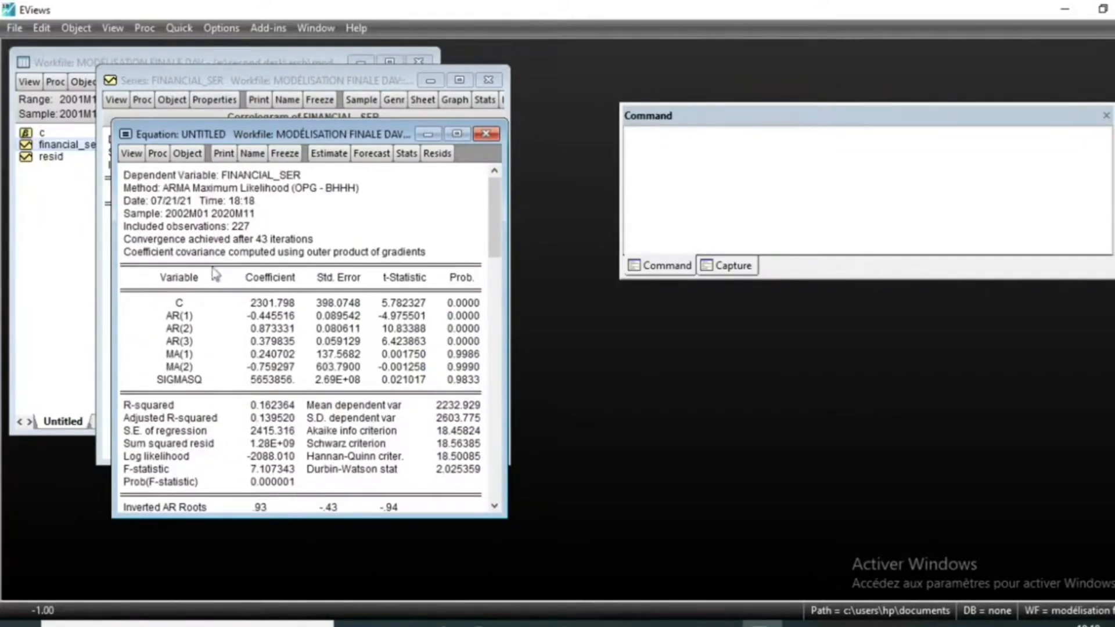
pyautogui.click(319, 155)
pyautogui.moveTo(273, 244); pyautogui.dragTo(362, 242)
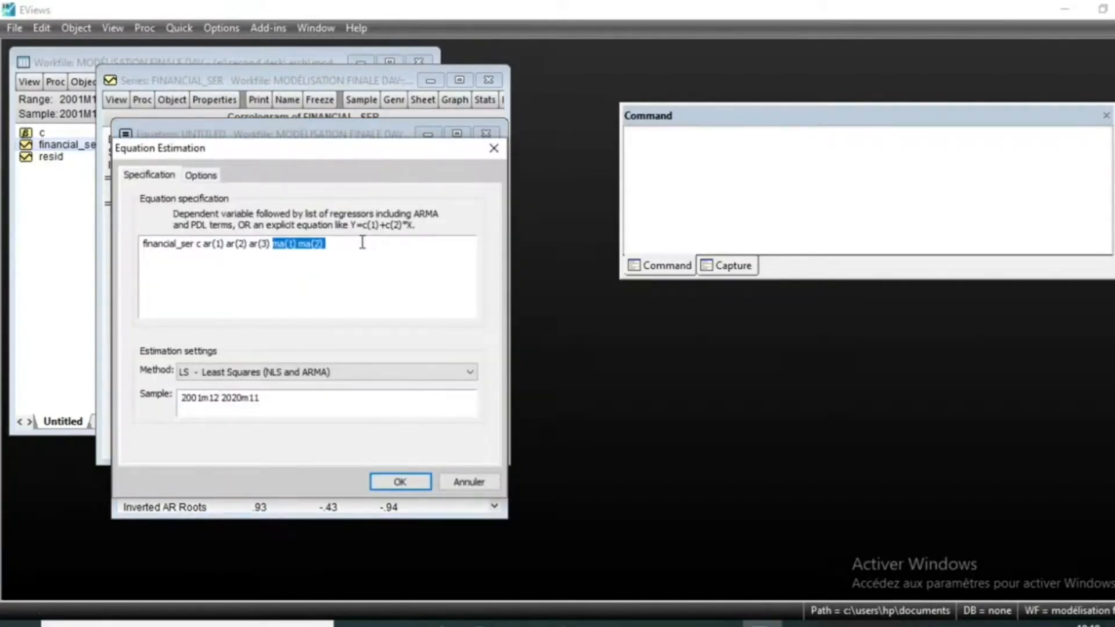
pyautogui.press('BackSpace')
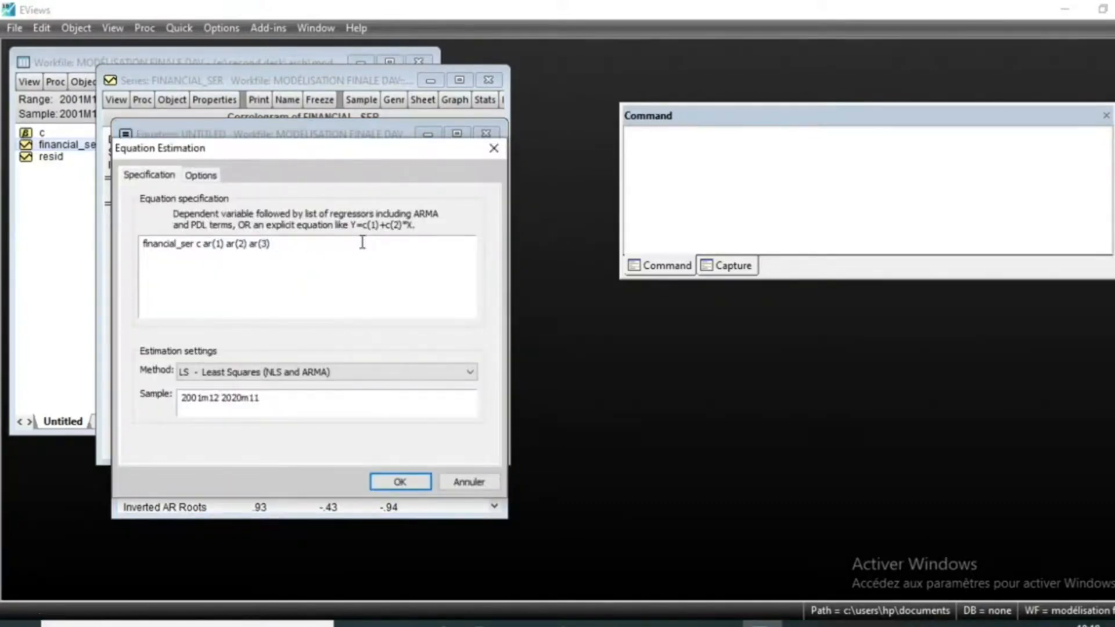
pyautogui.press('Return')
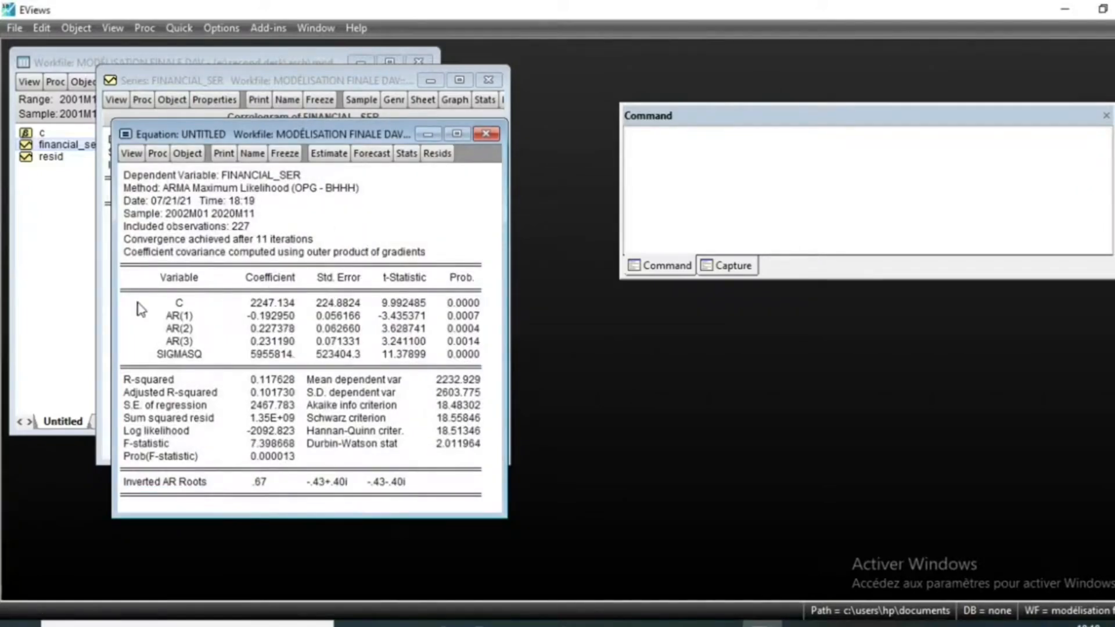
# - Check the equation's probabilities, R-squared and inverted AR roots, and run the histogram normality test on its residuals
pyautogui.moveTo(459, 308); pyautogui.dragTo(467, 367)
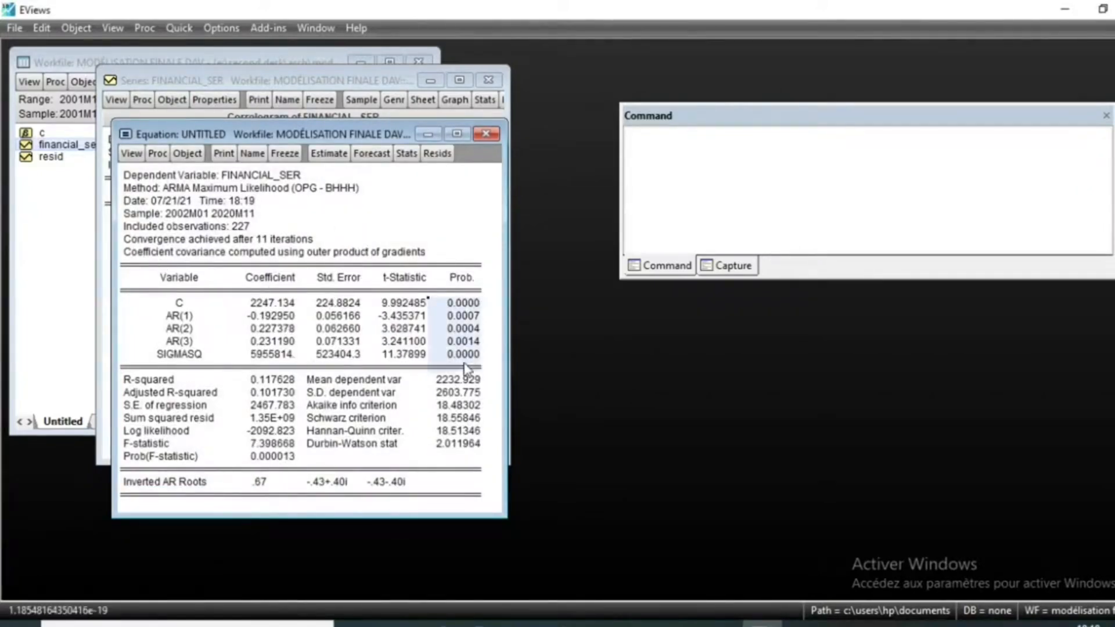
pyautogui.click(262, 382)
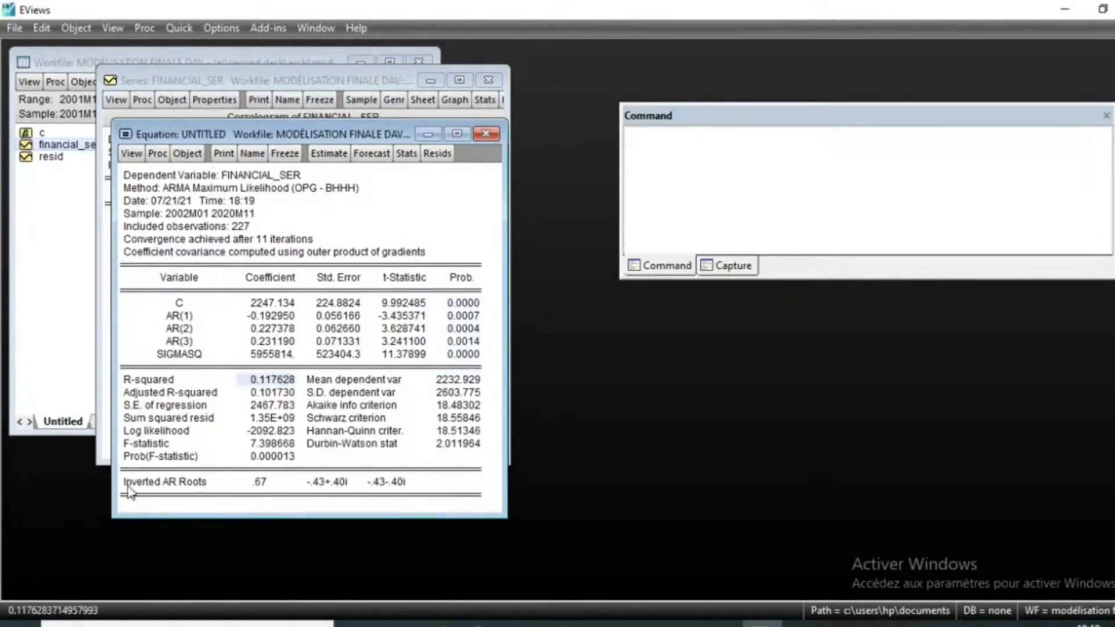
pyautogui.click(200, 488)
pyautogui.moveTo(200, 488); pyautogui.dragTo(415, 491)
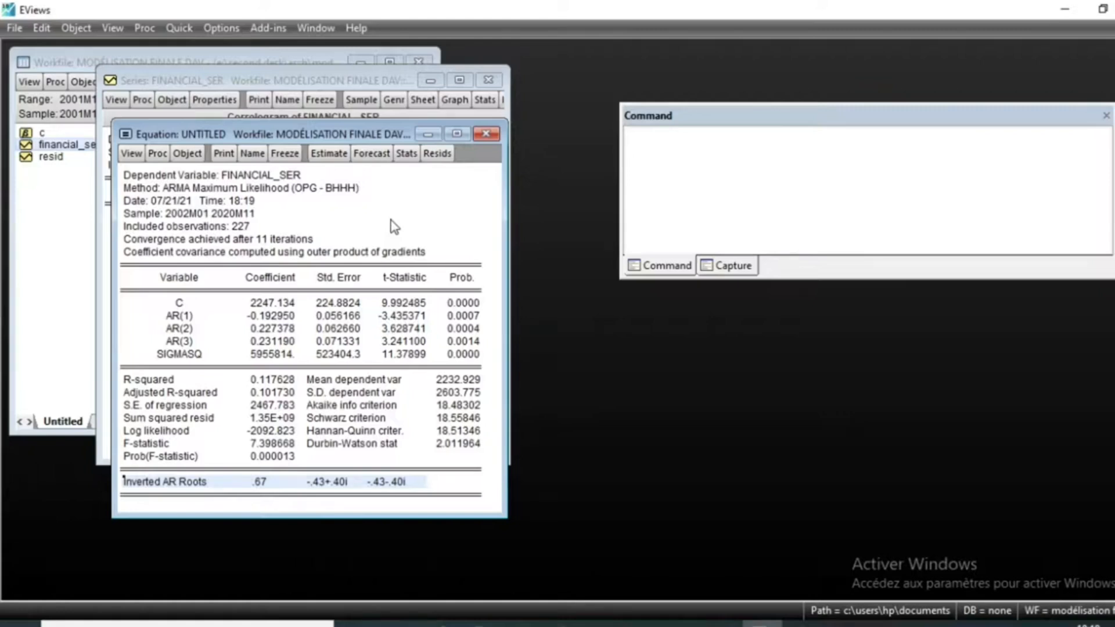
pyautogui.click(130, 157)
pyautogui.moveTo(238, 312)
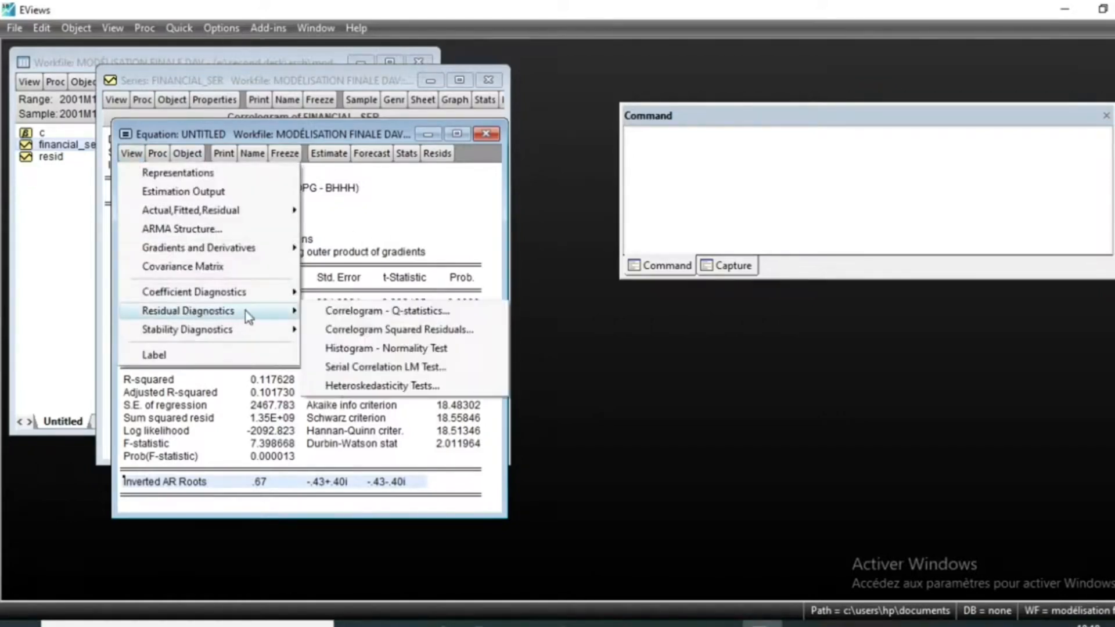
pyautogui.click(368, 349)
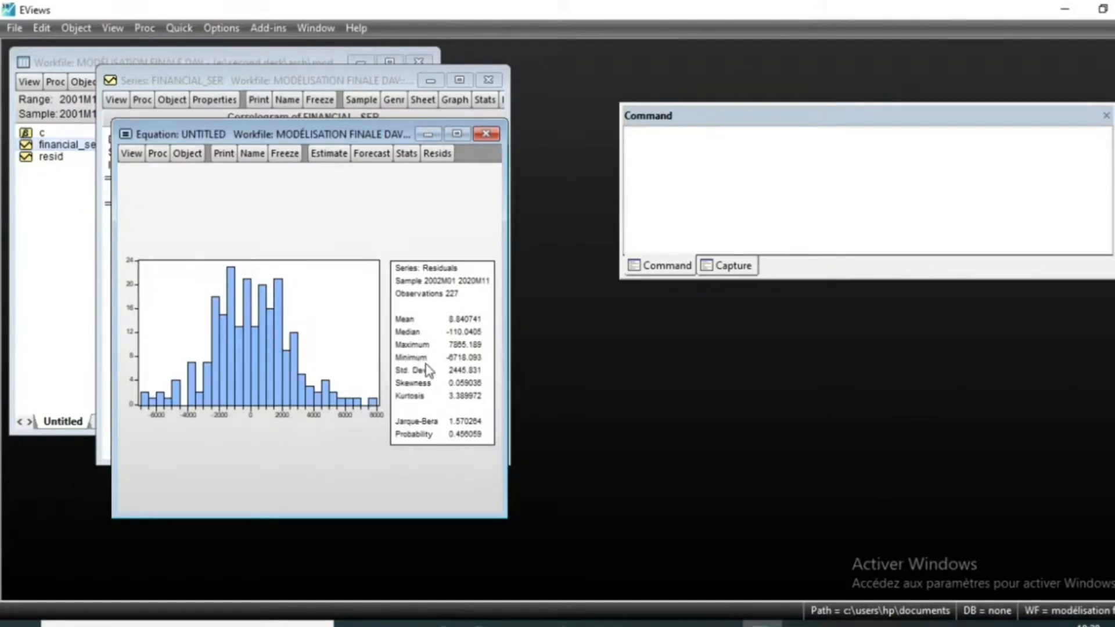
pyautogui.click(488, 443)
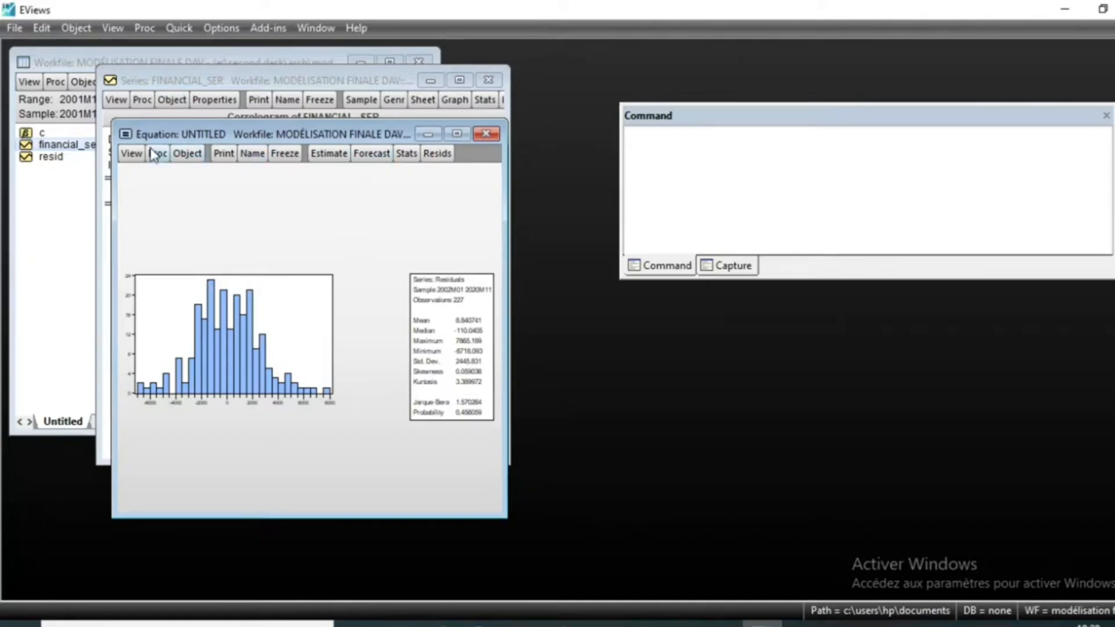
# - Open the resid series, display its correlogram in level with 36 lags, and examine the autocorrelation values
pyautogui.click(133, 154)
pyautogui.click(321, 81)
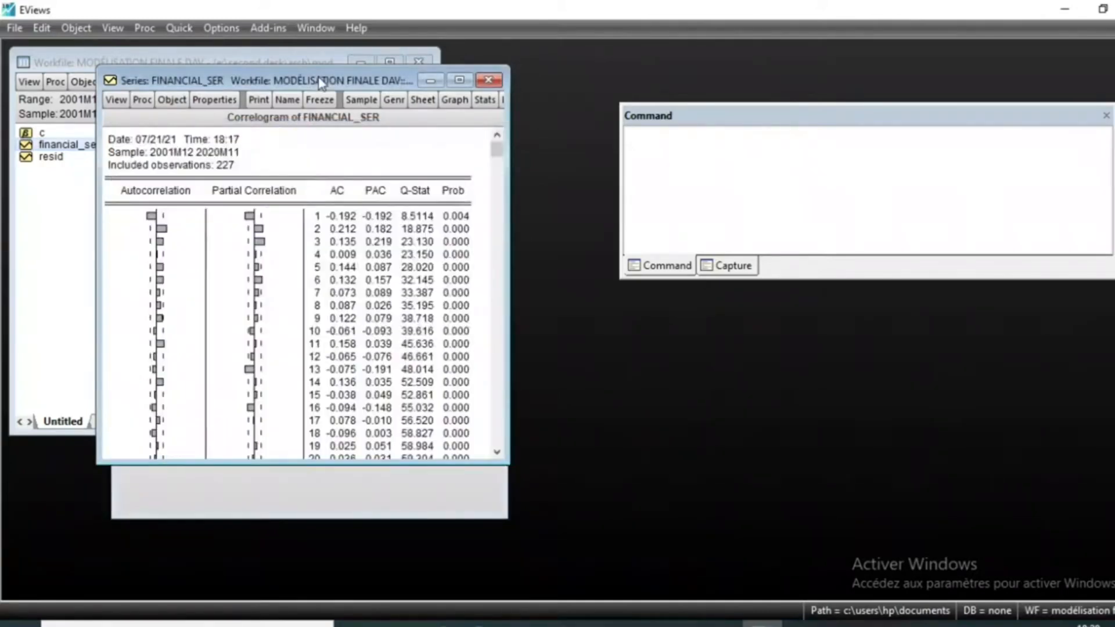
pyautogui.moveTo(276, 79); pyautogui.dragTo(426, 229)
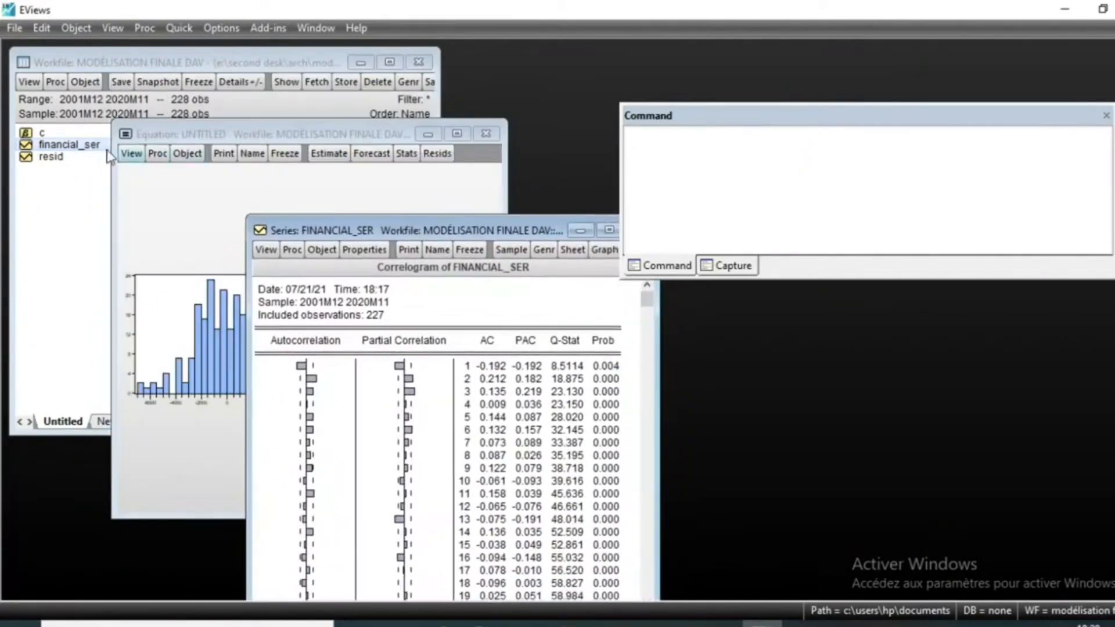
pyautogui.doubleClick(51, 157)
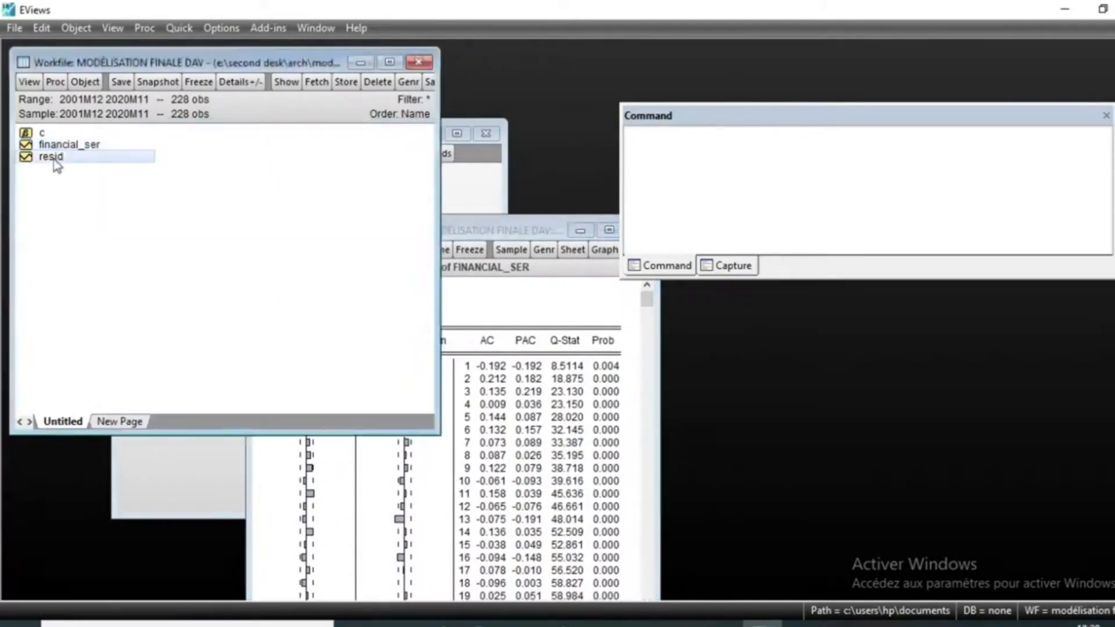
pyautogui.click(291, 147)
pyautogui.click(340, 254)
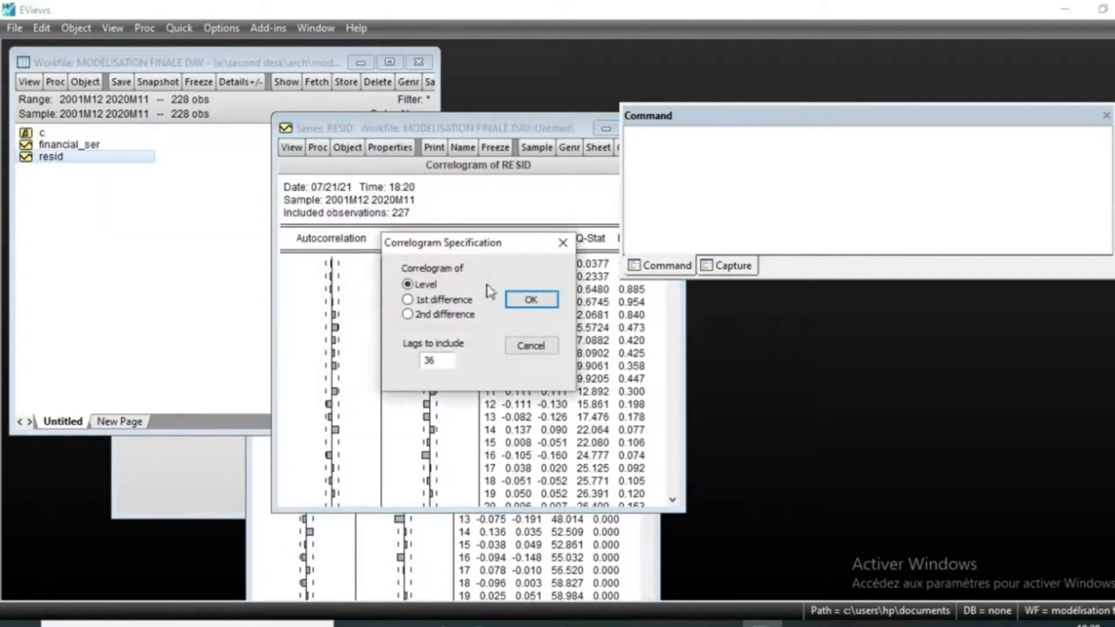
pyautogui.click(514, 297)
pyautogui.moveTo(383, 133); pyautogui.dragTo(214, 121)
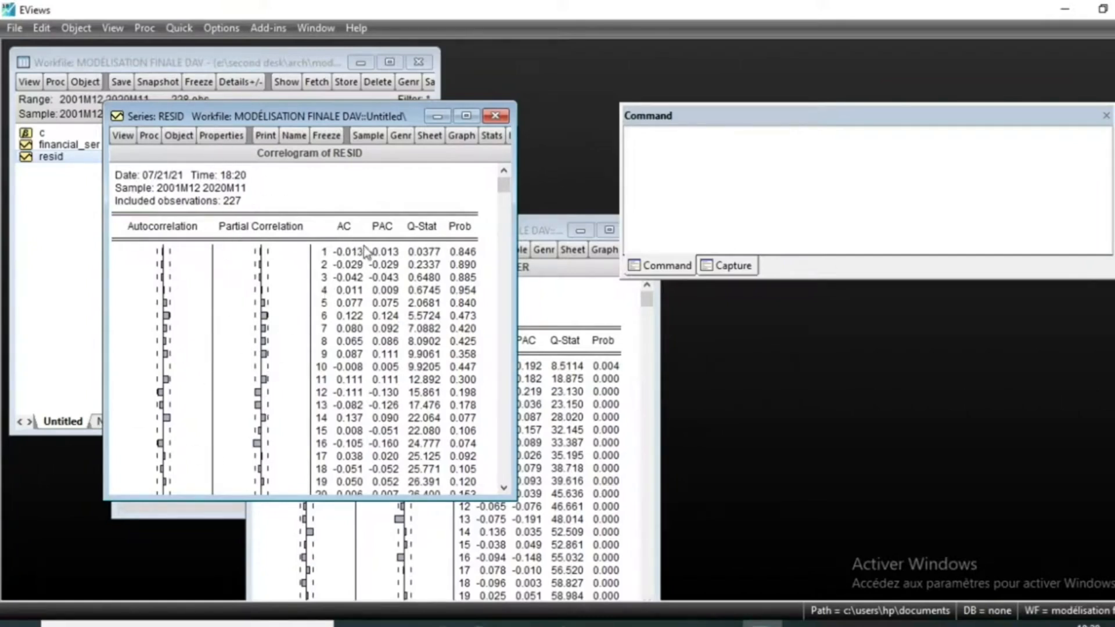
pyautogui.moveTo(350, 252); pyautogui.dragTo(352, 490)
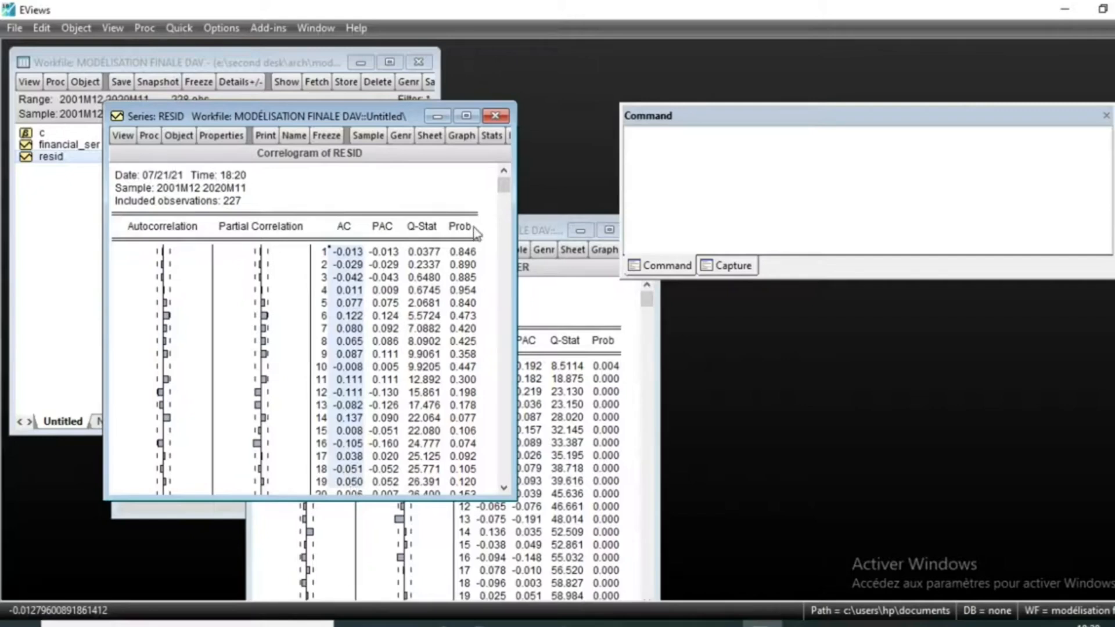
# - Check the residual correlogram's probabilities, and run the ARCH heteroskedasticity test with 1 lag on the equation's residuals
pyautogui.moveTo(452, 251); pyautogui.dragTo(472, 481)
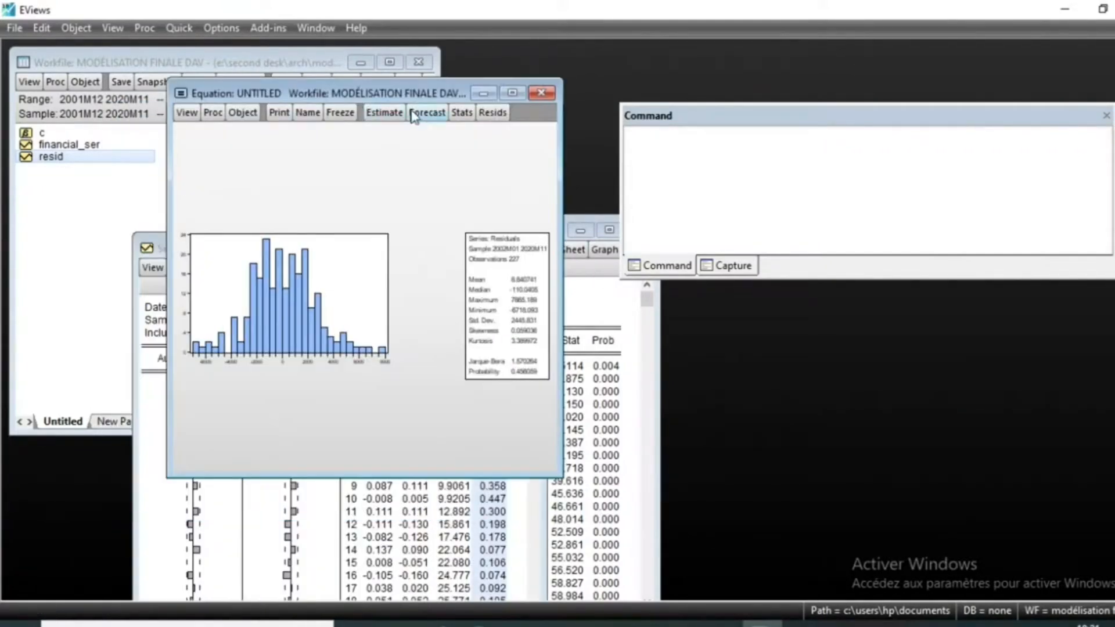
pyautogui.click(188, 113)
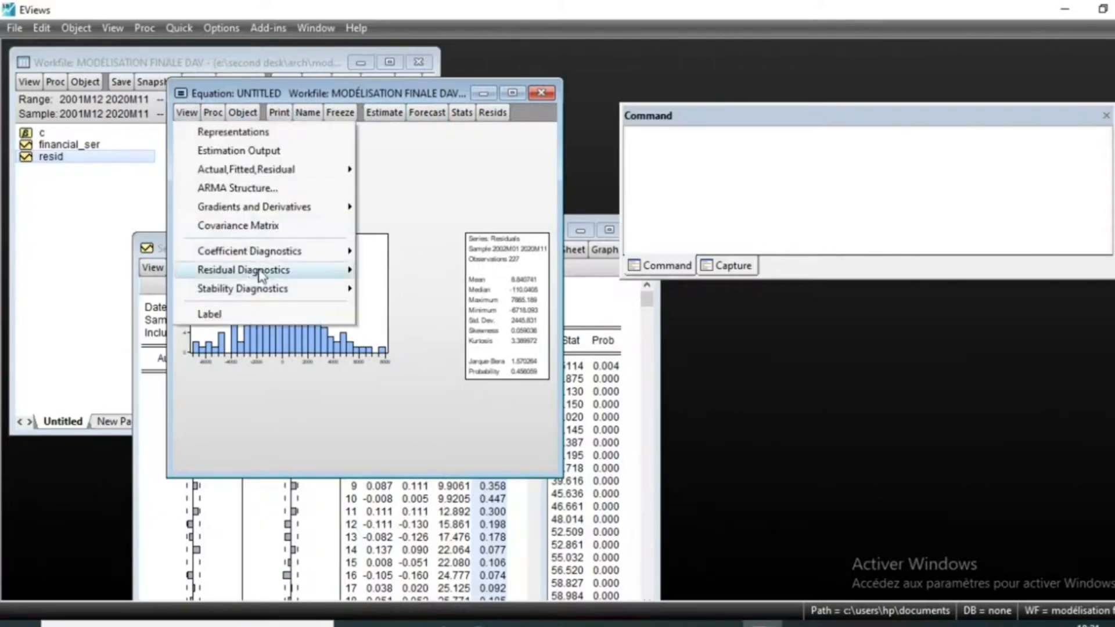
pyautogui.moveTo(261, 271)
pyautogui.click(445, 344)
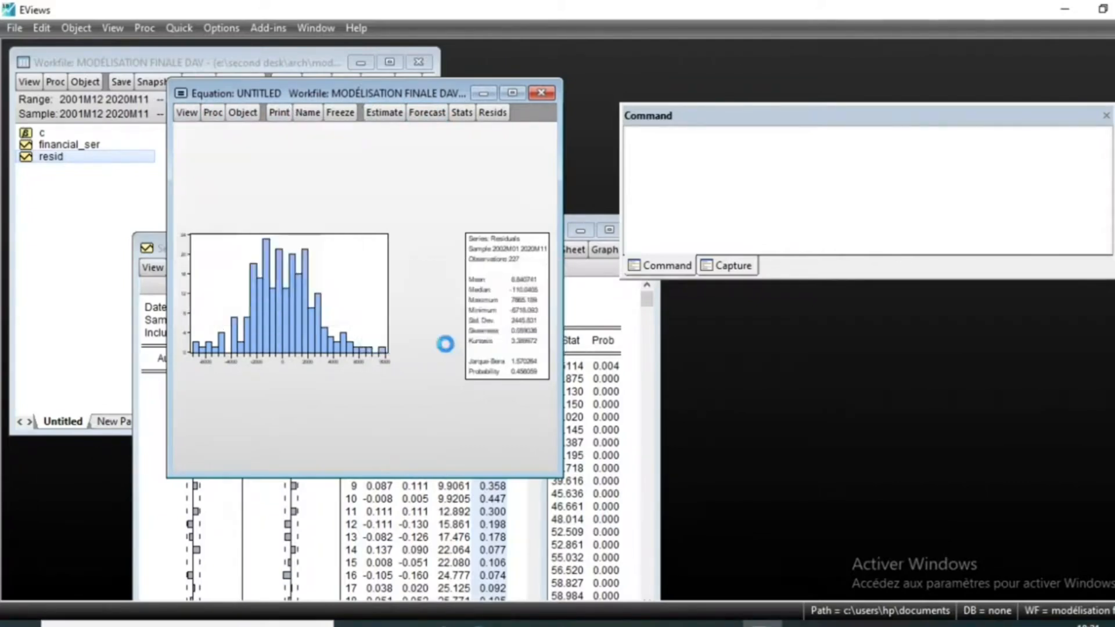
pyautogui.click(241, 233)
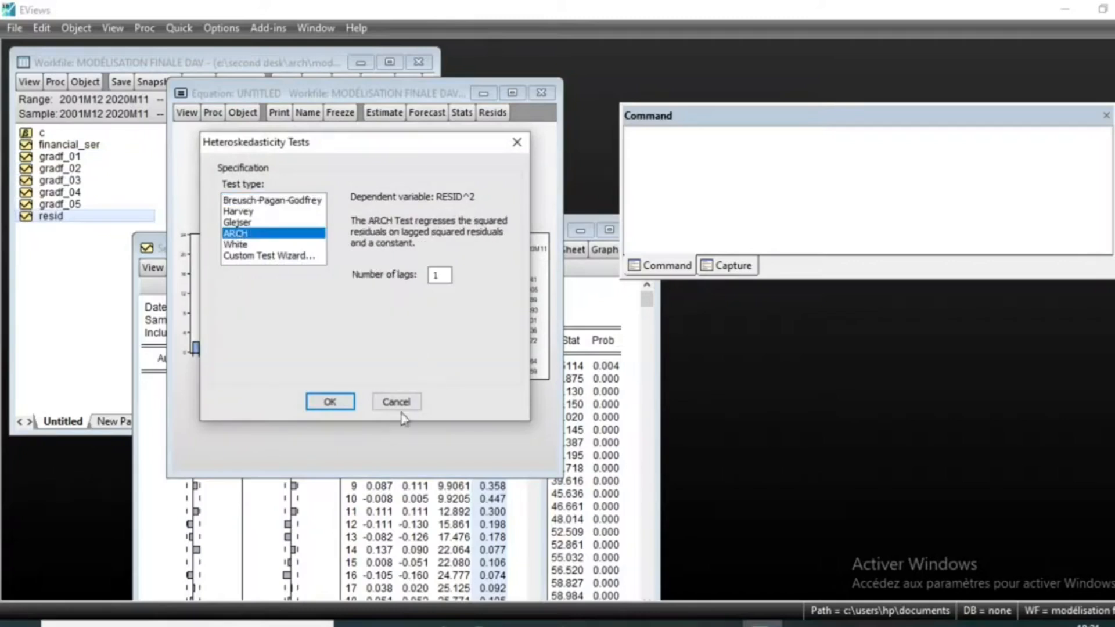
pyautogui.click(328, 402)
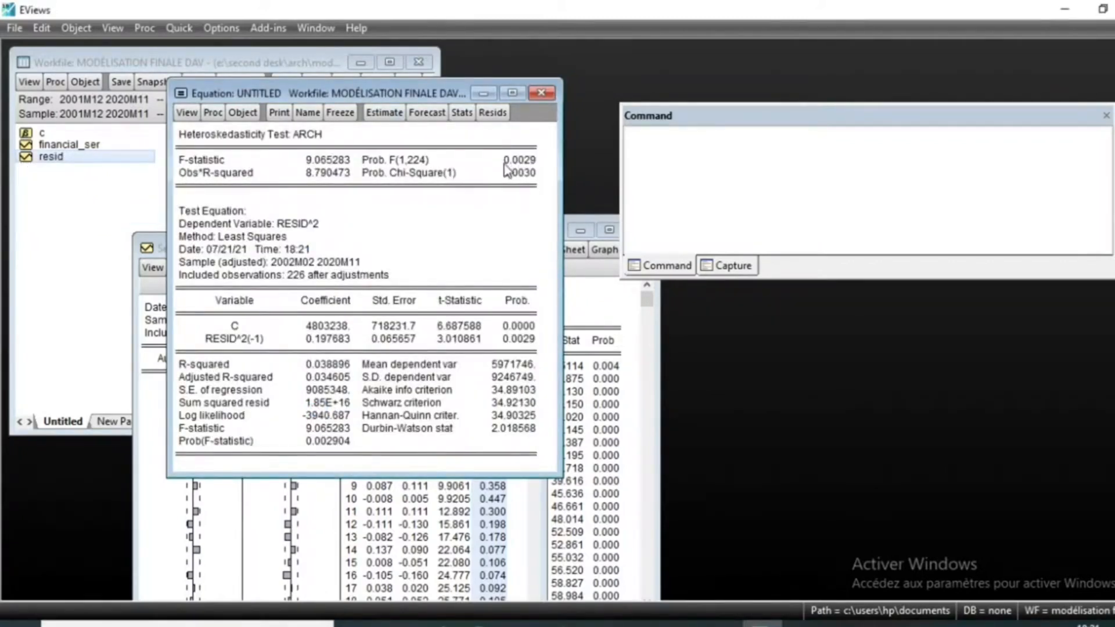
# - Check the ARCH test's F-statistic probability, and run the ARCH heteroskedasticity test on the residuals once more
pyautogui.click(505, 163)
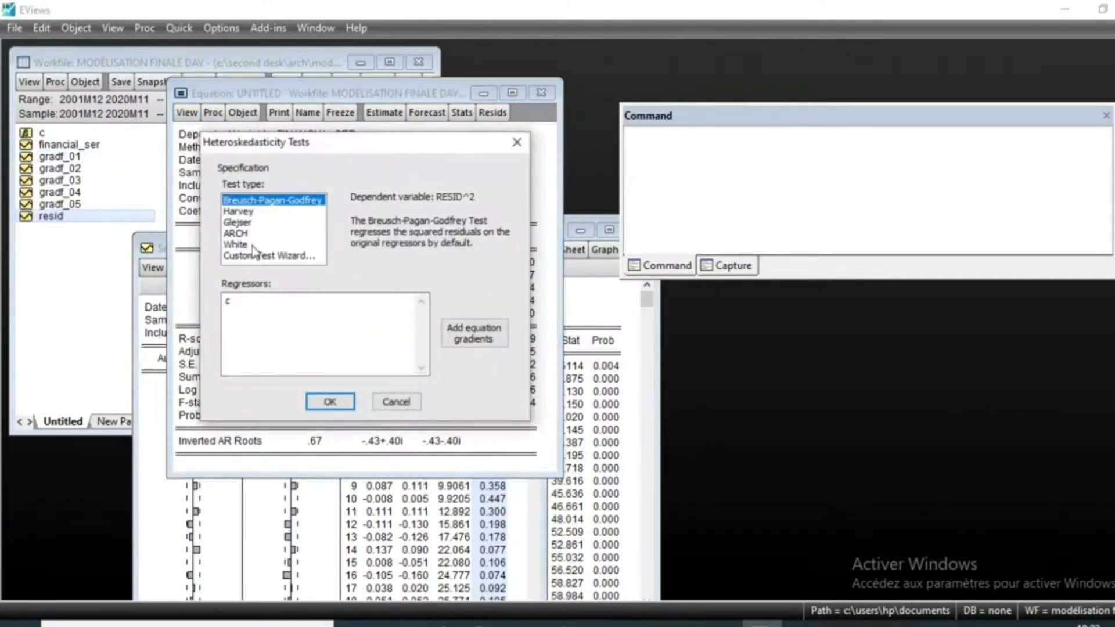
pyautogui.click(236, 233)
pyautogui.click(348, 402)
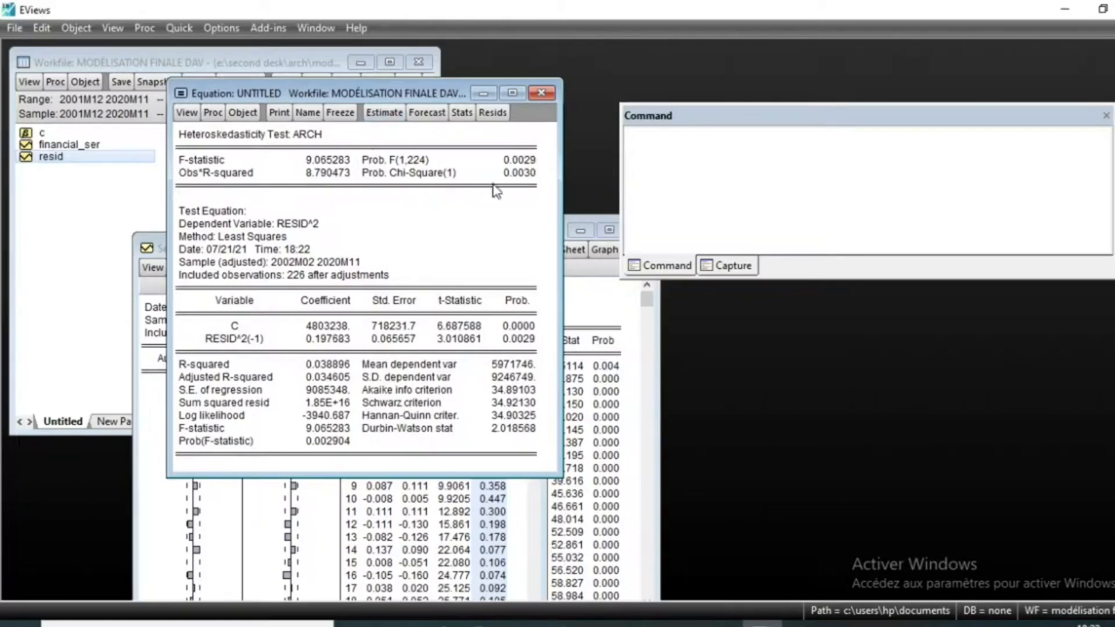
# - Re-estimate financial_ser c ar(1) ar(2) ar(3) with the ARCH method, using a GARCH/TARCH model with ARCH order 1 and GARCH order 0
pyautogui.click(375, 111)
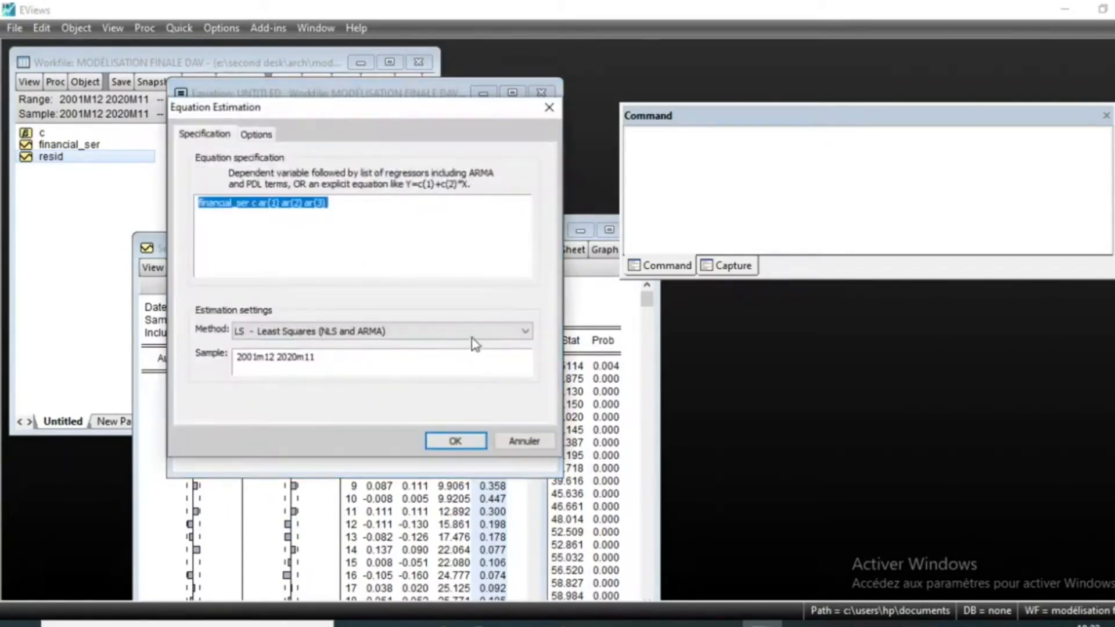
pyautogui.click(526, 333)
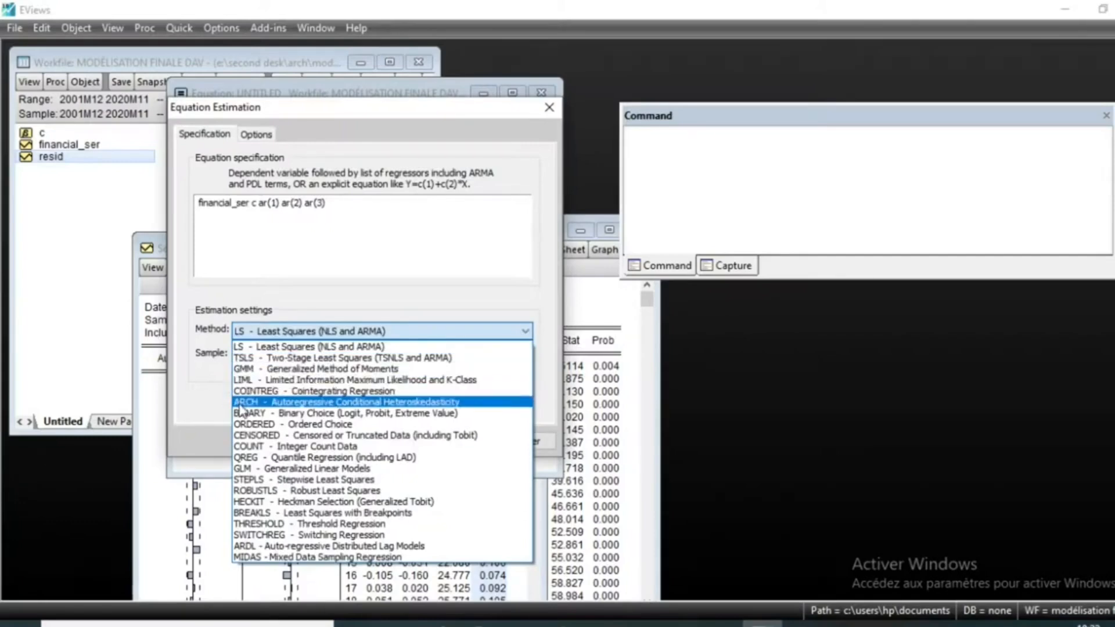
pyautogui.click(454, 402)
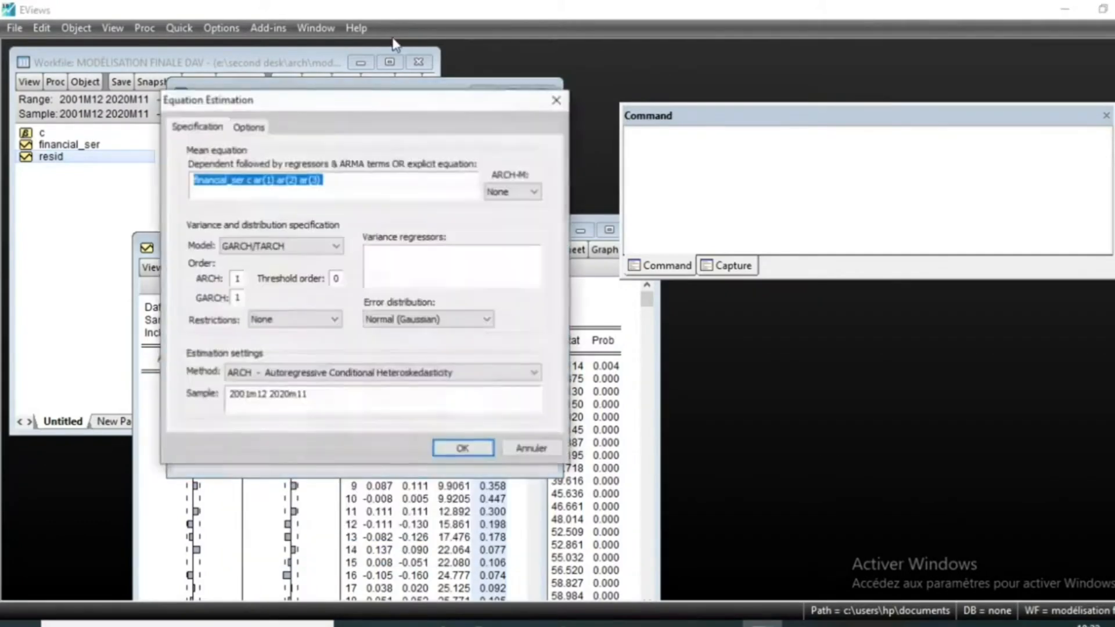
pyautogui.click(238, 279)
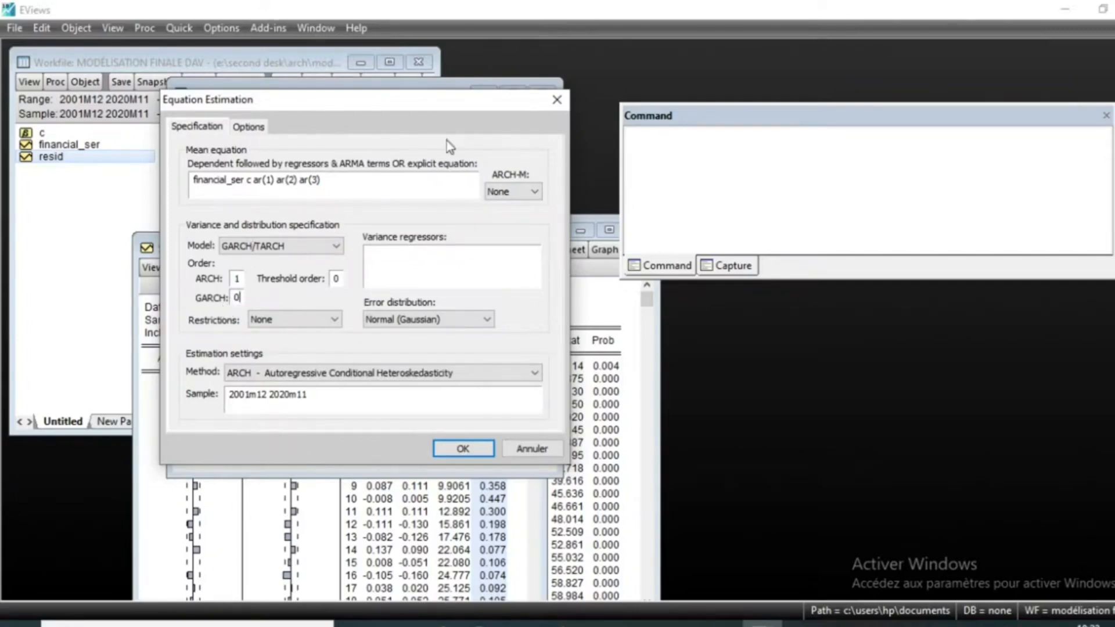
pyautogui.click(239, 297)
pyautogui.click(463, 448)
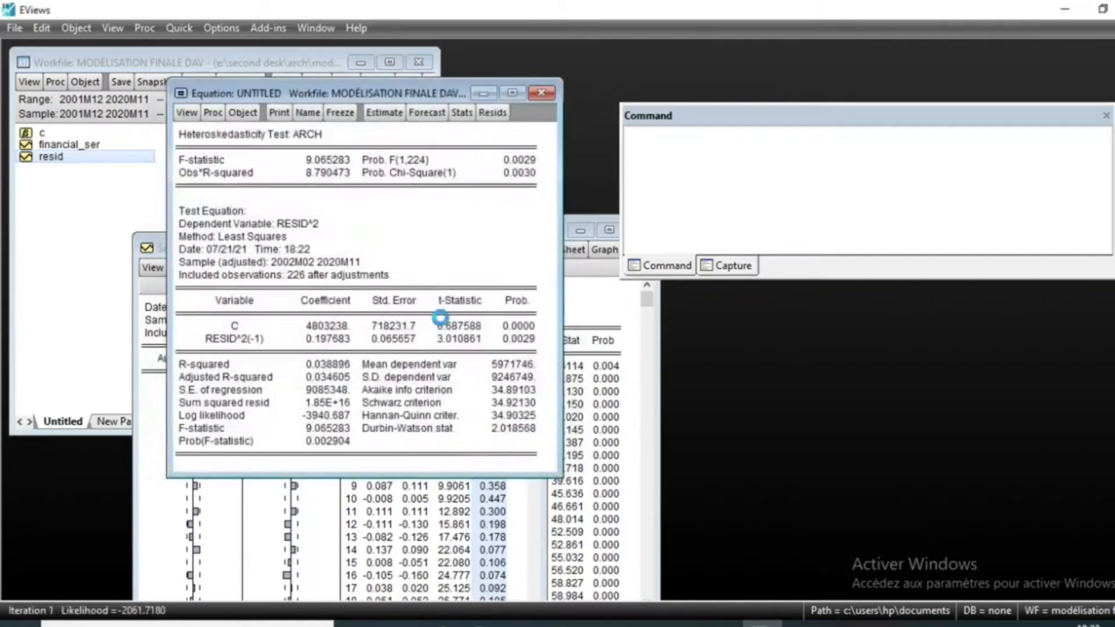
# - Check the probabilities of the mean equation's terms and of RESID(-1)^2, and run the histogram normality test on the standardized residuals
pyautogui.moveTo(563, 305); pyautogui.dragTo(541, 330)
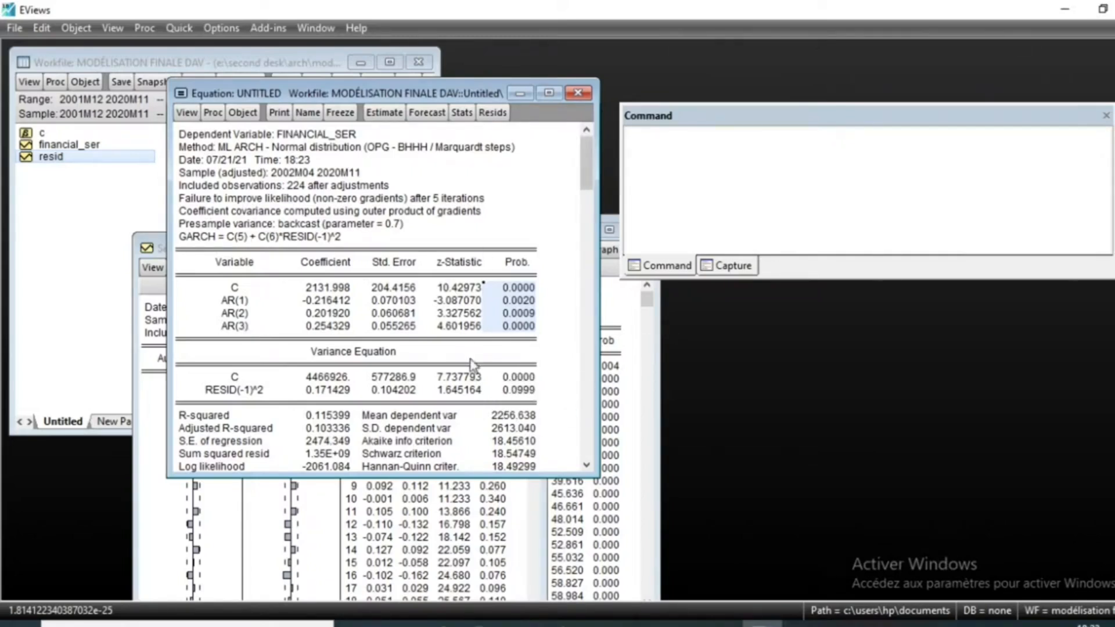
pyautogui.click(514, 391)
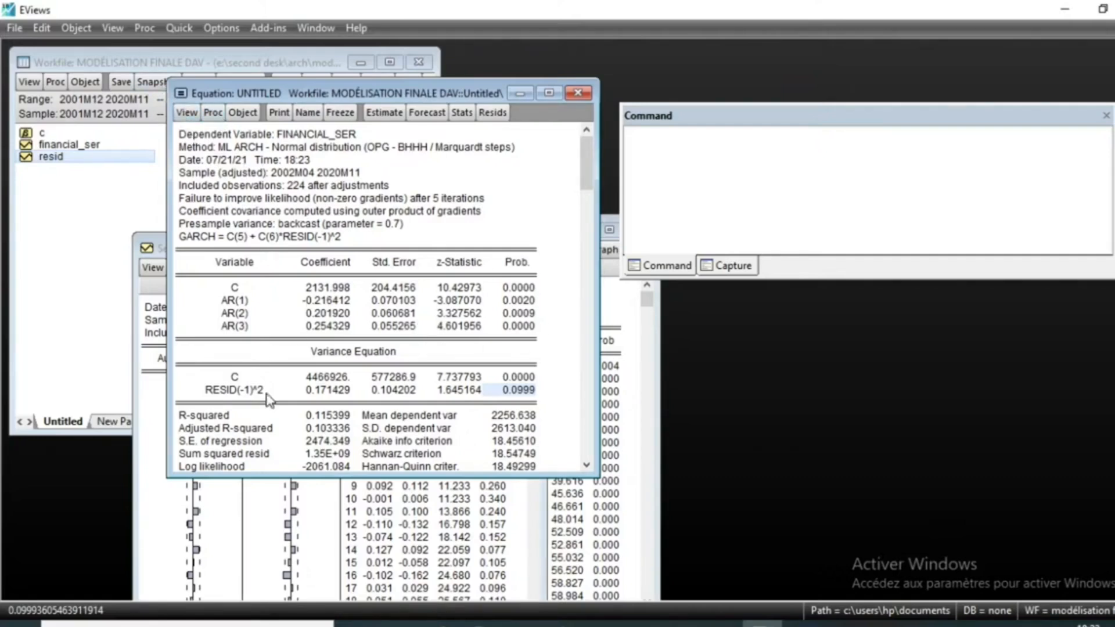
pyautogui.moveTo(347, 477); pyautogui.dragTo(347, 485)
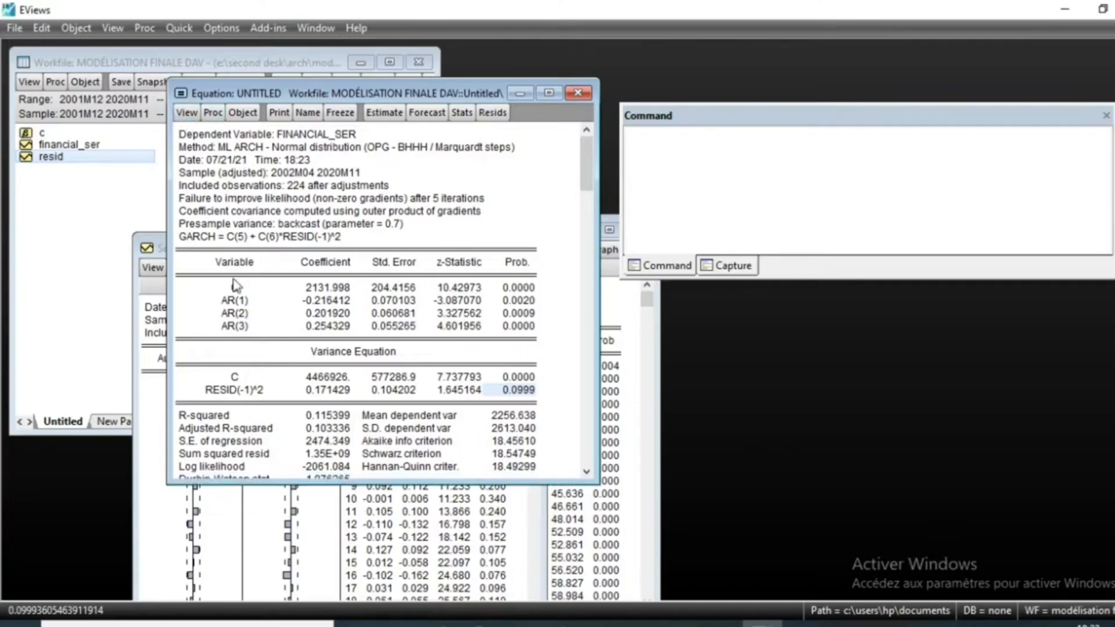
pyautogui.click(187, 113)
pyautogui.moveTo(267, 270)
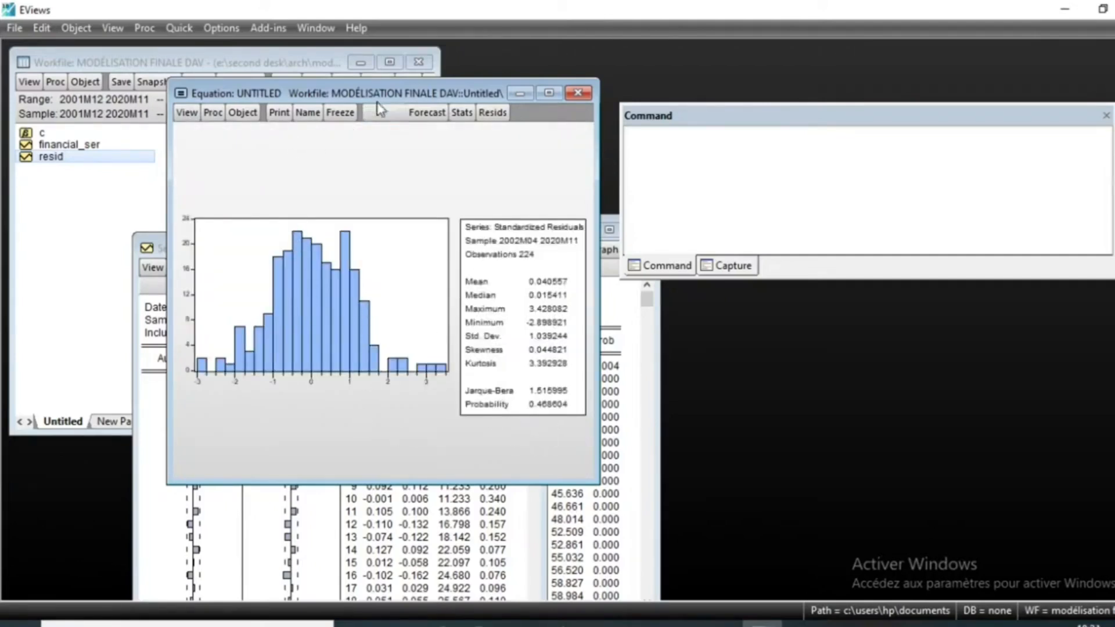
# - Open the resid series to review its updated correlogram, and return to the equation
pyautogui.click(188, 112)
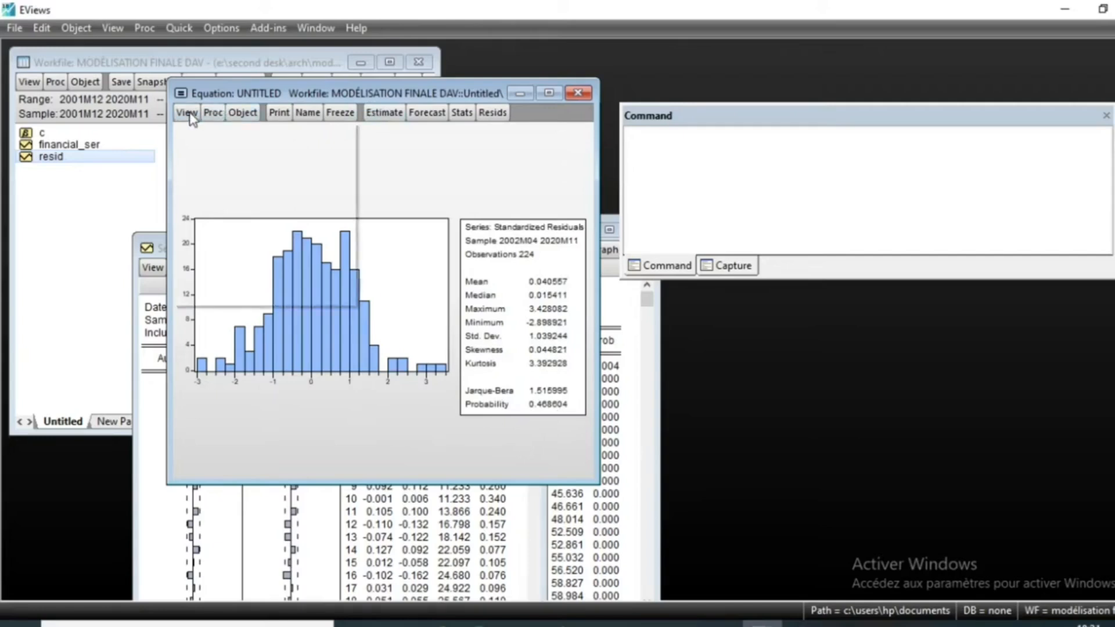
pyautogui.click(421, 96)
pyautogui.doubleClick(52, 154)
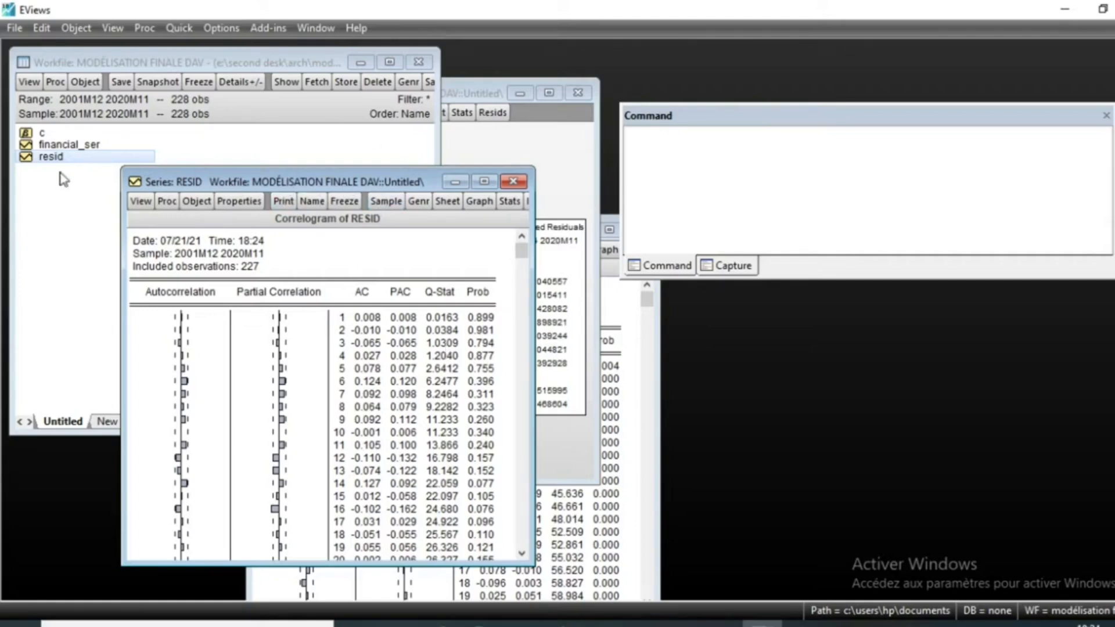
pyautogui.click(607, 404)
pyautogui.click(469, 96)
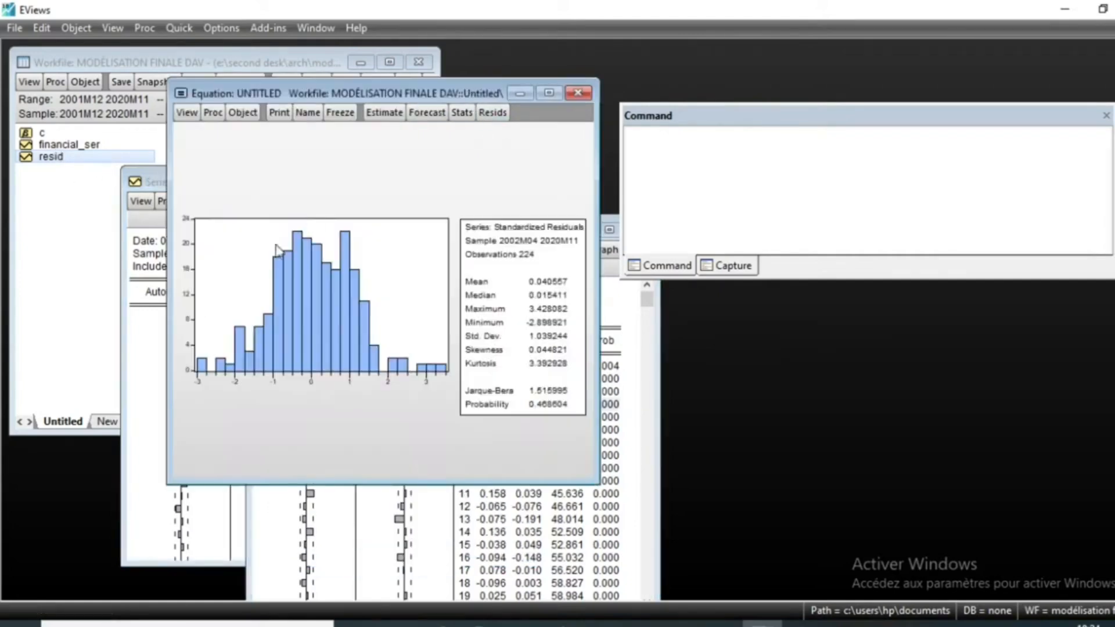
# - Run the ARCH heteroskedasticity test with 1 lag on the ARCH-estimated equation's residuals, and check its F-statistic probability
pyautogui.click(185, 112)
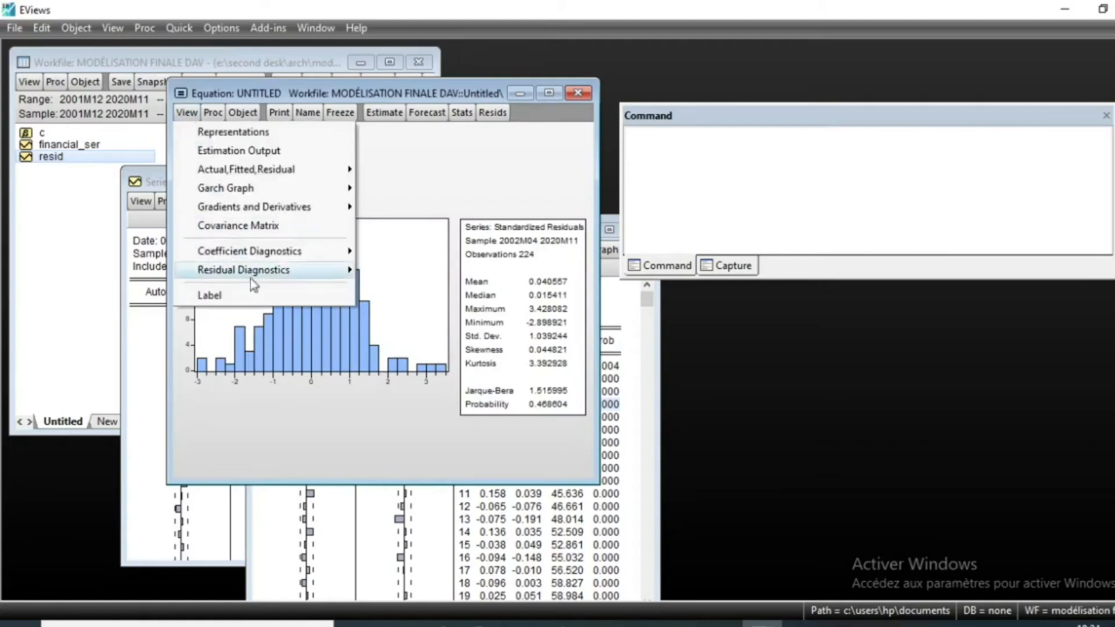
pyautogui.moveTo(249, 273)
pyautogui.click(416, 325)
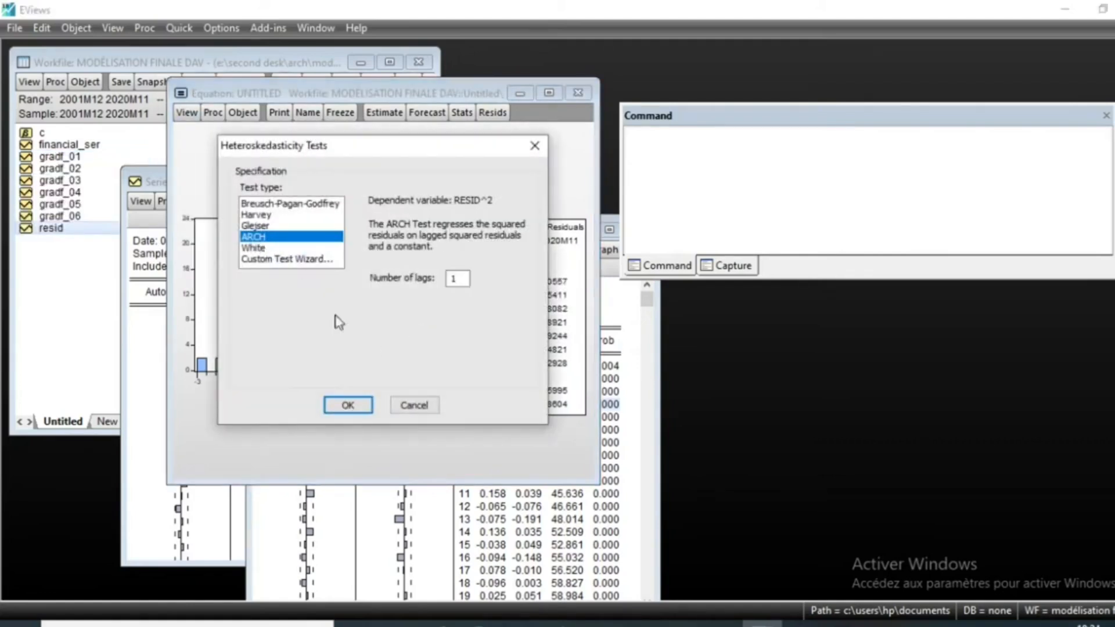
pyautogui.click(348, 405)
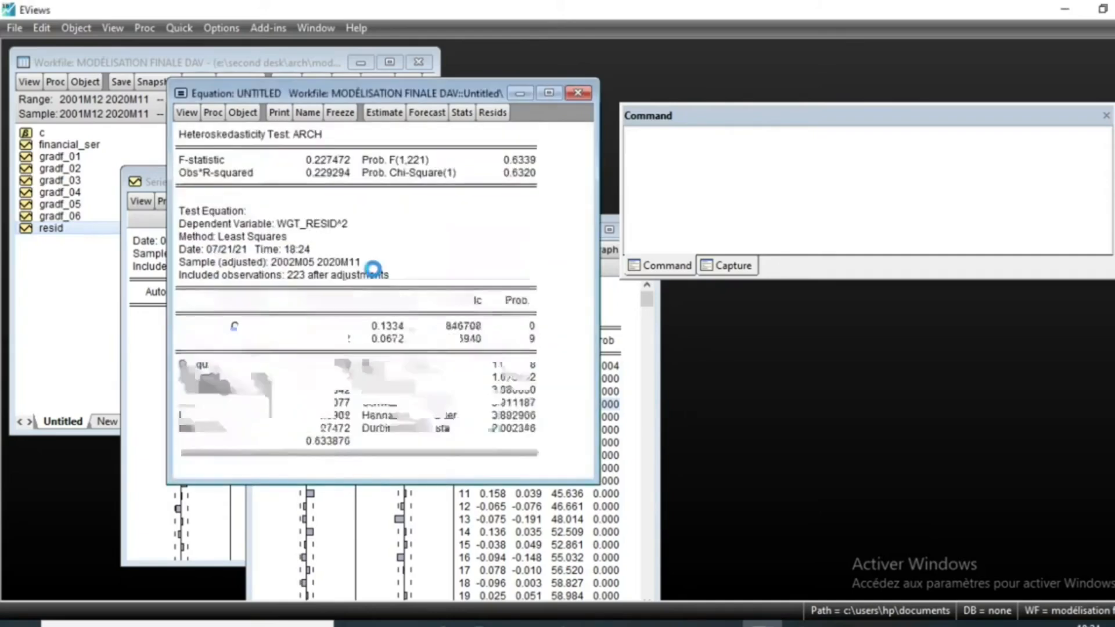
pyautogui.click(526, 161)
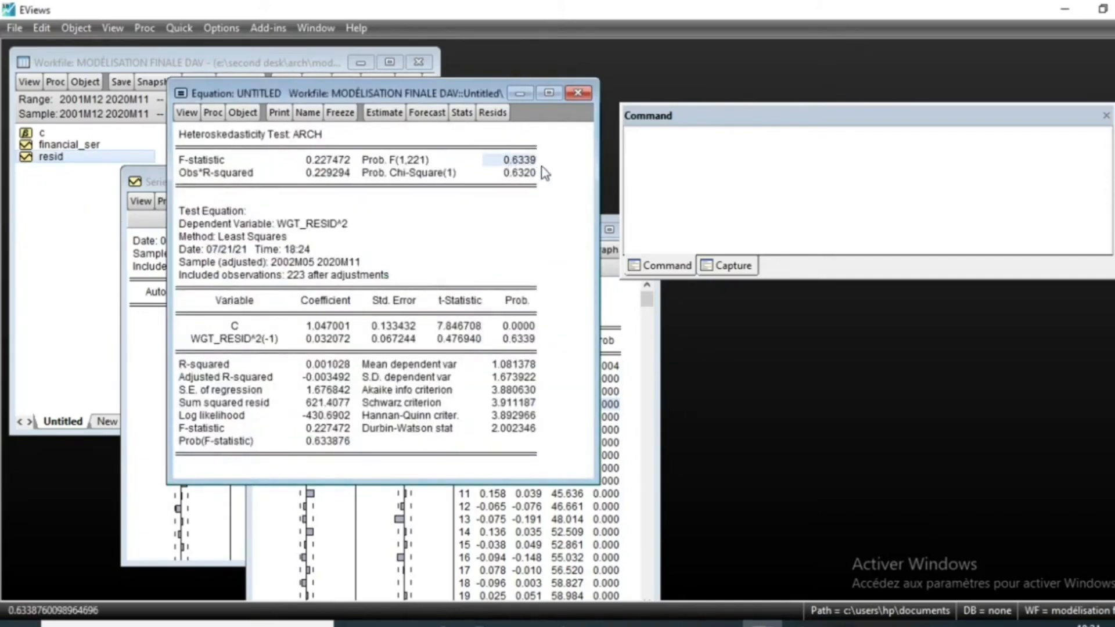